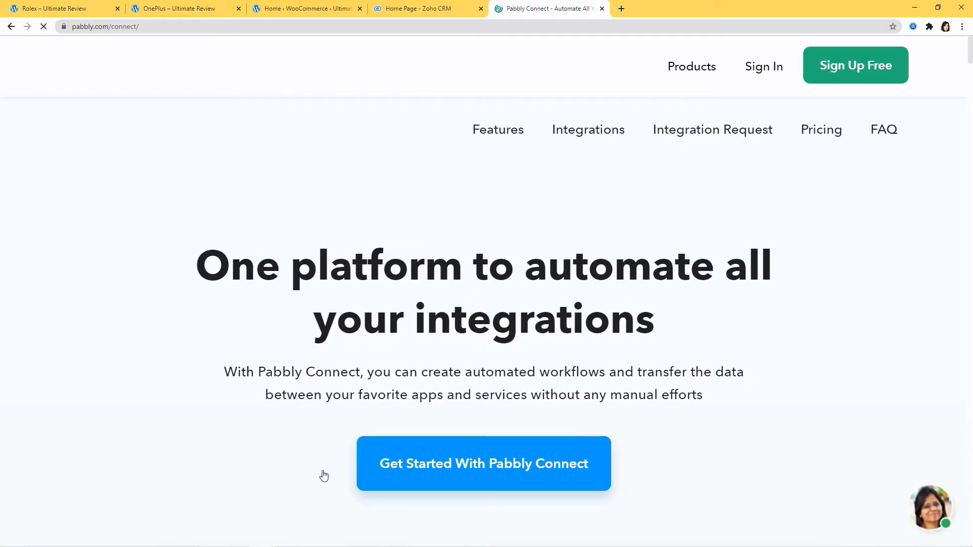
# Step: Sign in to Pabbly, open the Connect app from All Apps, and start a new workflow
pyautogui.click(760, 68)
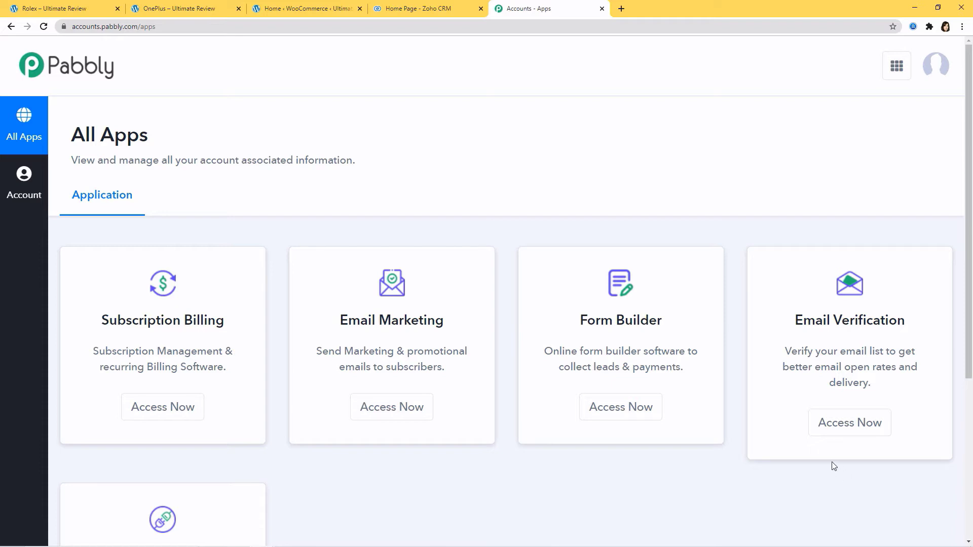
pyautogui.scroll(-4, 786, 445)
pyautogui.scroll(-1, 786, 446)
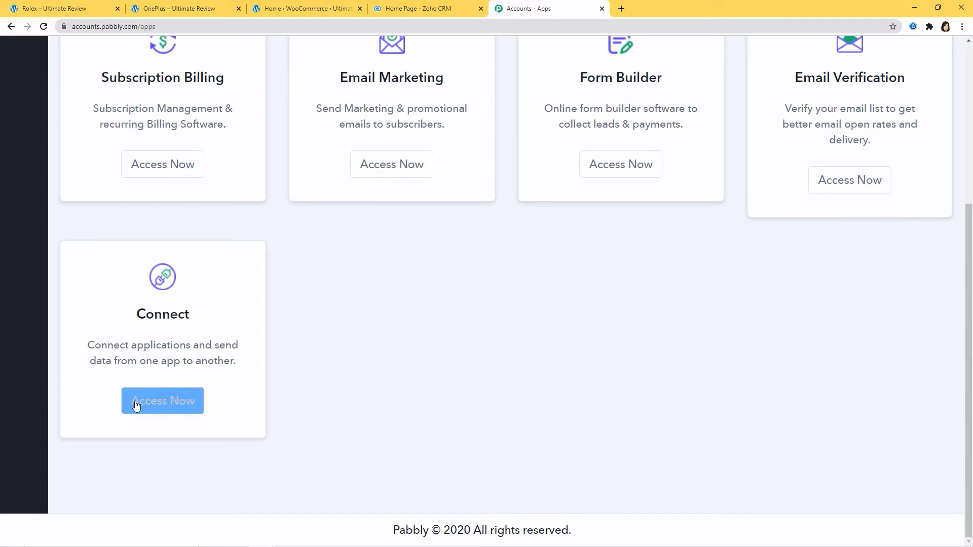
pyautogui.click(156, 404)
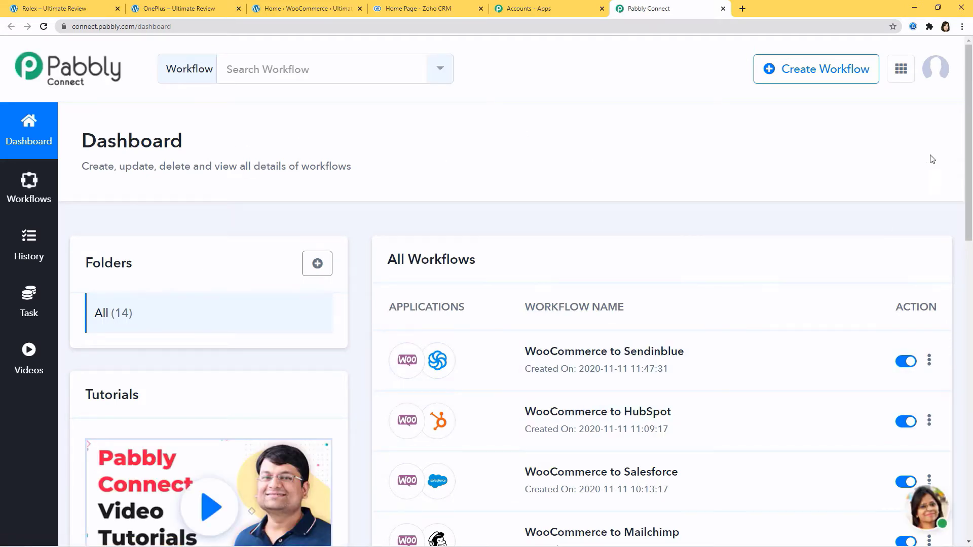
pyautogui.click(820, 73)
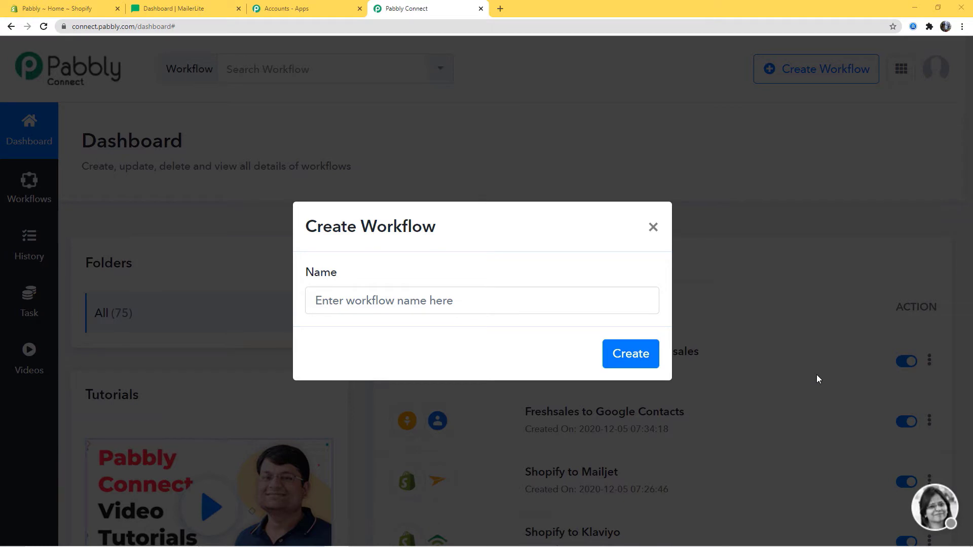
# Step: Name the new workflow 'Shopify Integrations' and create it
pyautogui.click(422, 300)
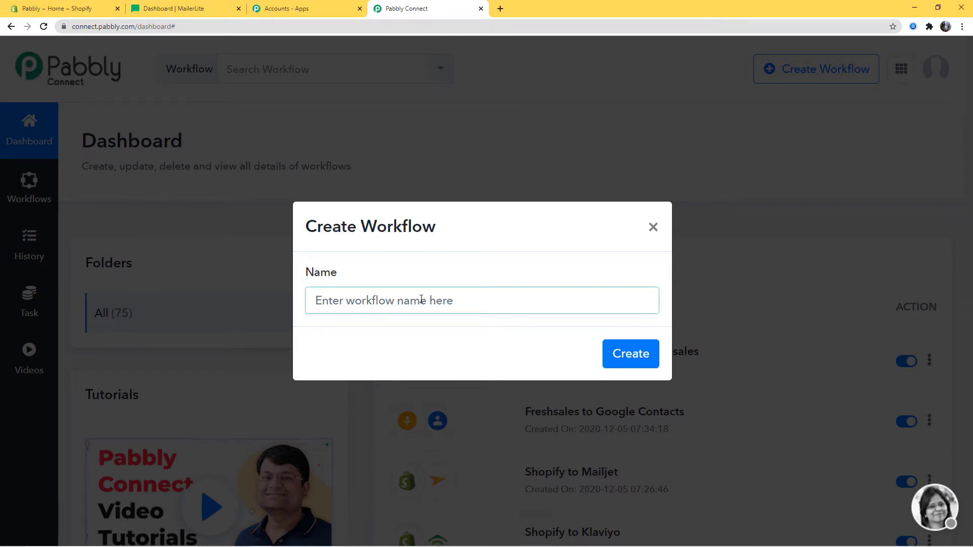
pyautogui.write('Shopify ')
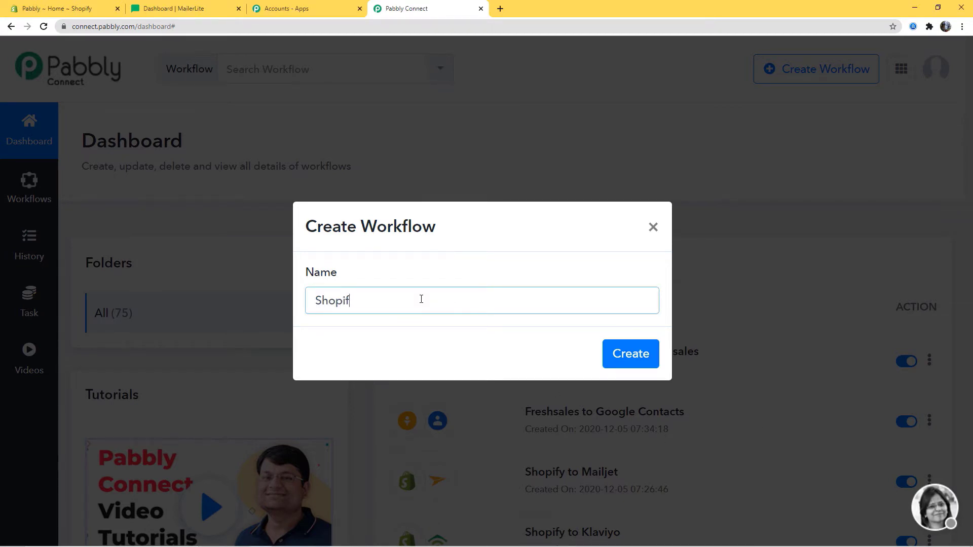
pyautogui.write('Integrations')
pyautogui.click(623, 352)
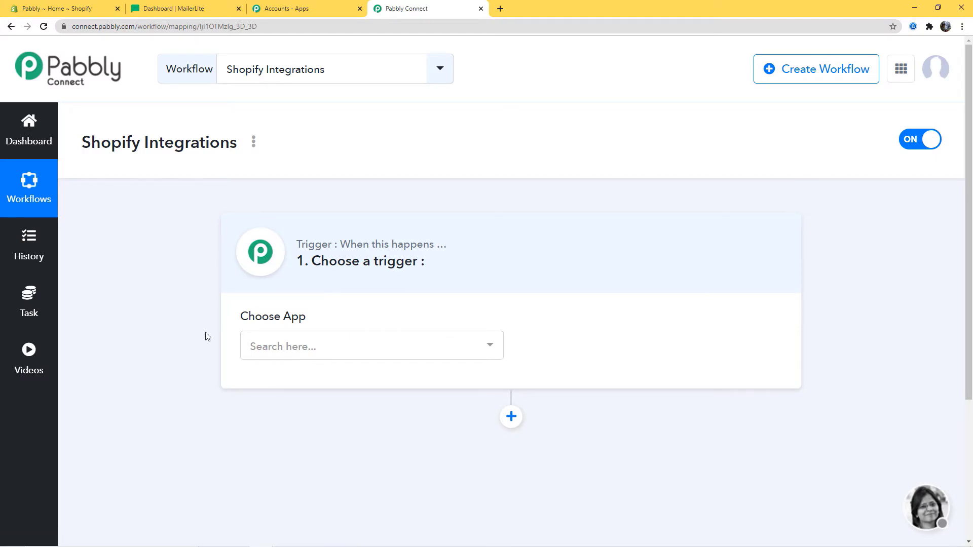
# Step: Choose Shopify as the trigger app with New Order as the trigger event
pyautogui.click(336, 354)
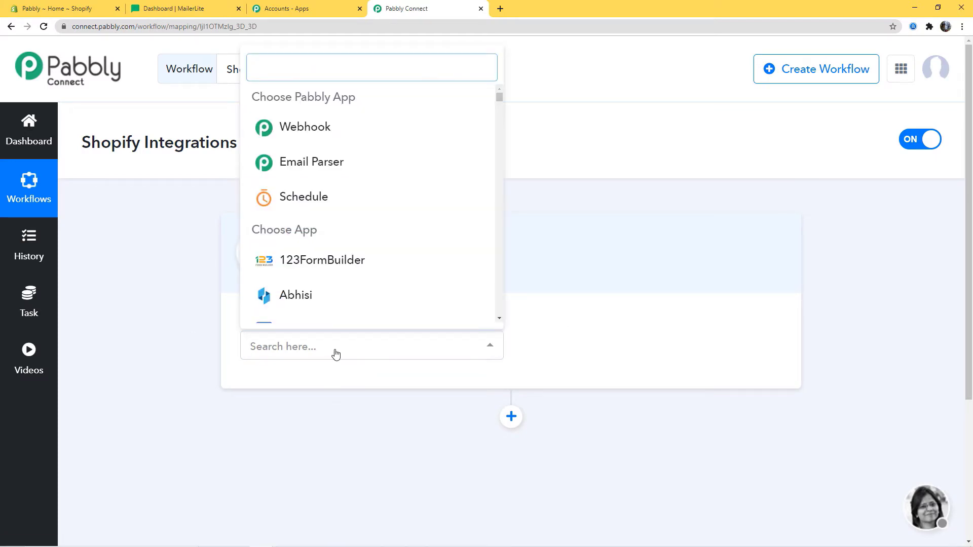
pyautogui.write('Shopi')
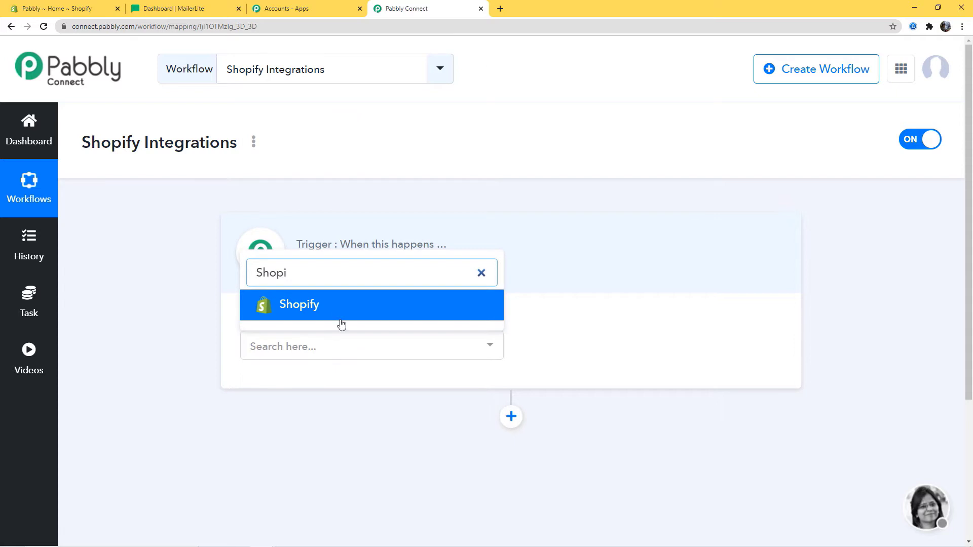
pyautogui.click(337, 319)
pyautogui.click(545, 346)
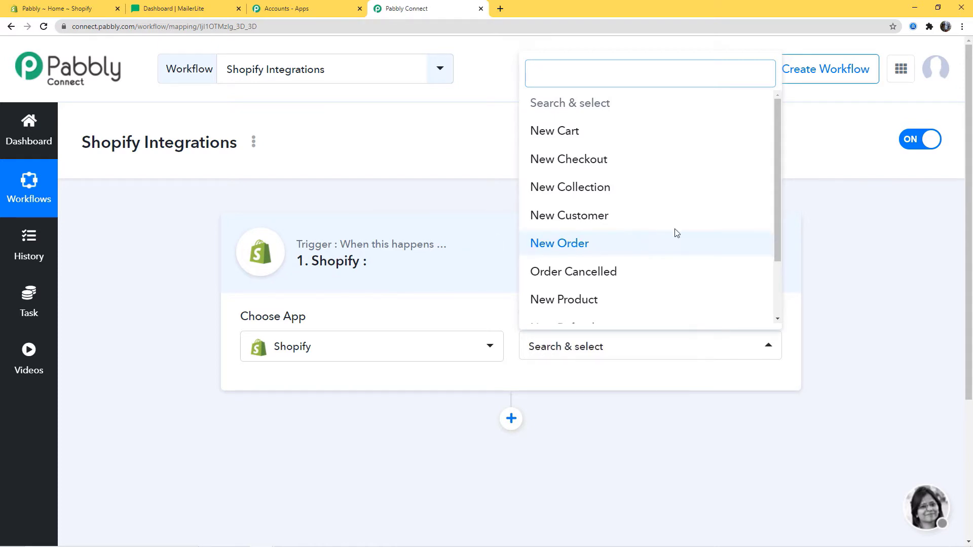
pyautogui.moveTo(778, 194); pyautogui.dragTo(785, 175)
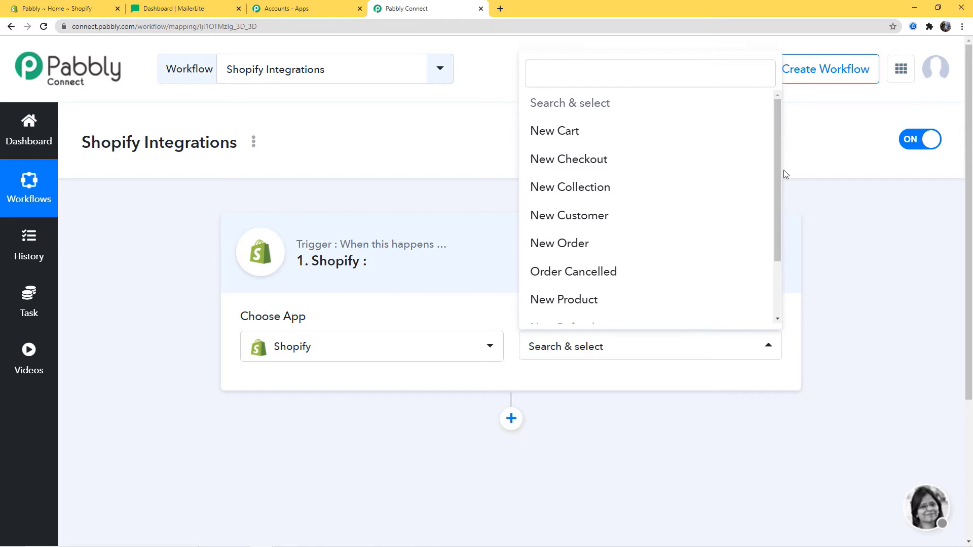
pyautogui.click(576, 245)
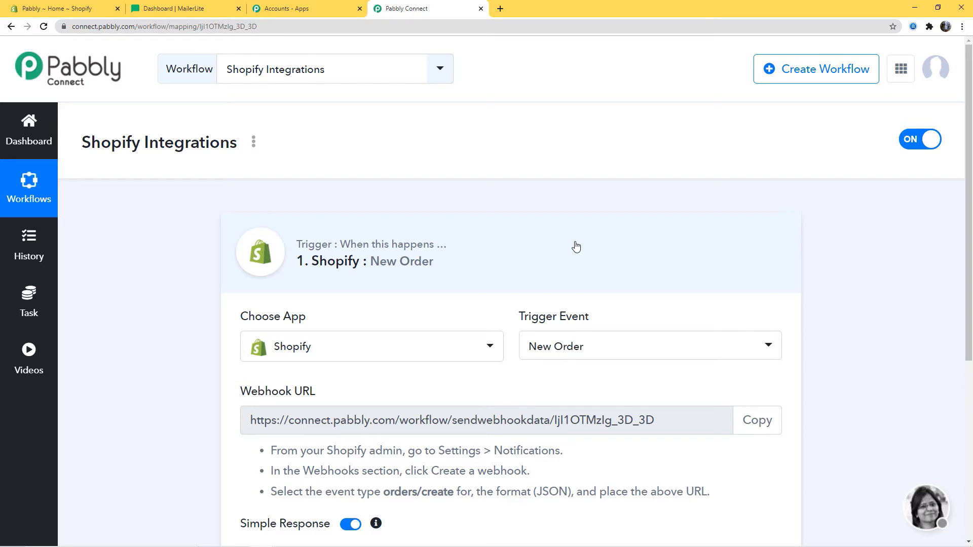
# Step: Copy the New Order trigger's webhook URL and switch to the Shopify admin
pyautogui.scroll(-3, 572, 246)
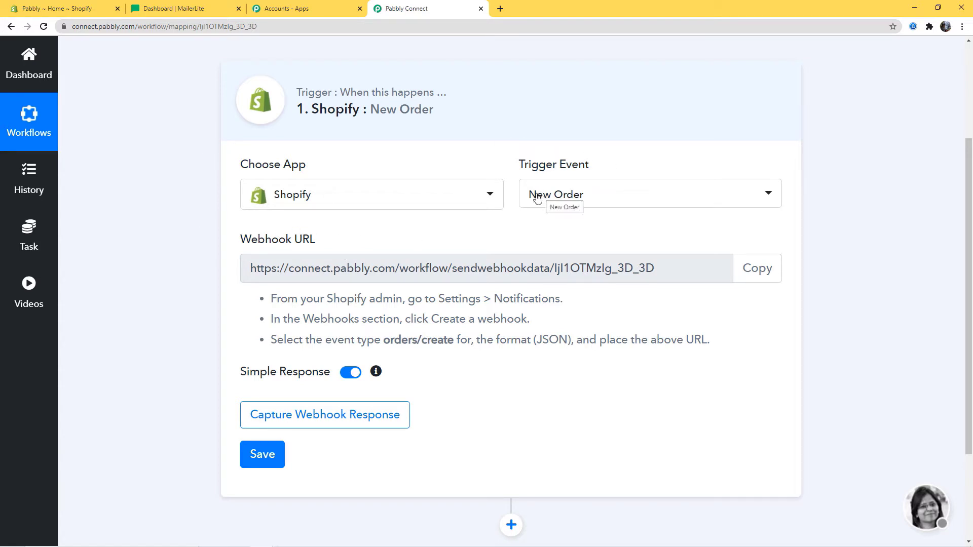
pyautogui.click(755, 274)
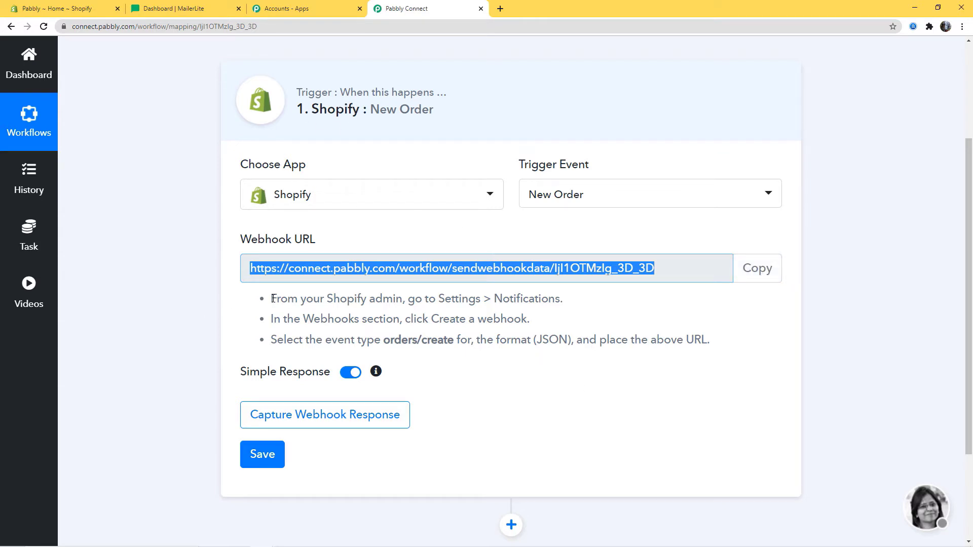
pyautogui.moveTo(273, 299); pyautogui.dragTo(715, 350)
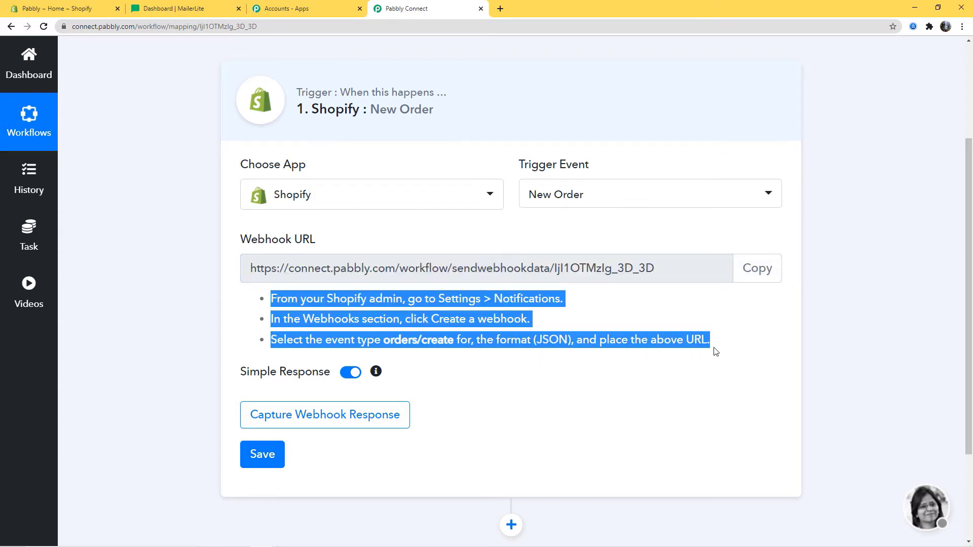
pyautogui.click(777, 350)
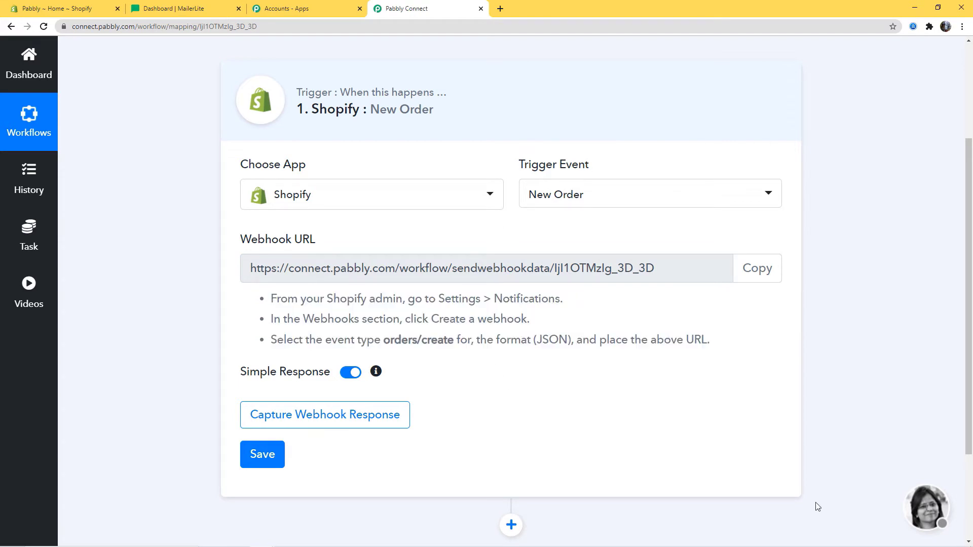
pyautogui.click(79, 8)
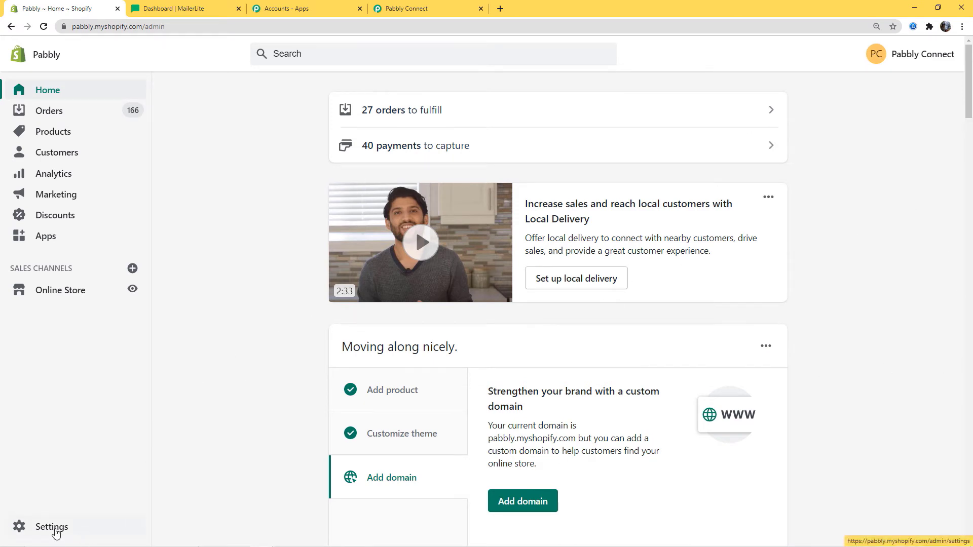
# Step: From Settings > Notifications, go to the Webhooks section and start creating a webhook
pyautogui.click(53, 528)
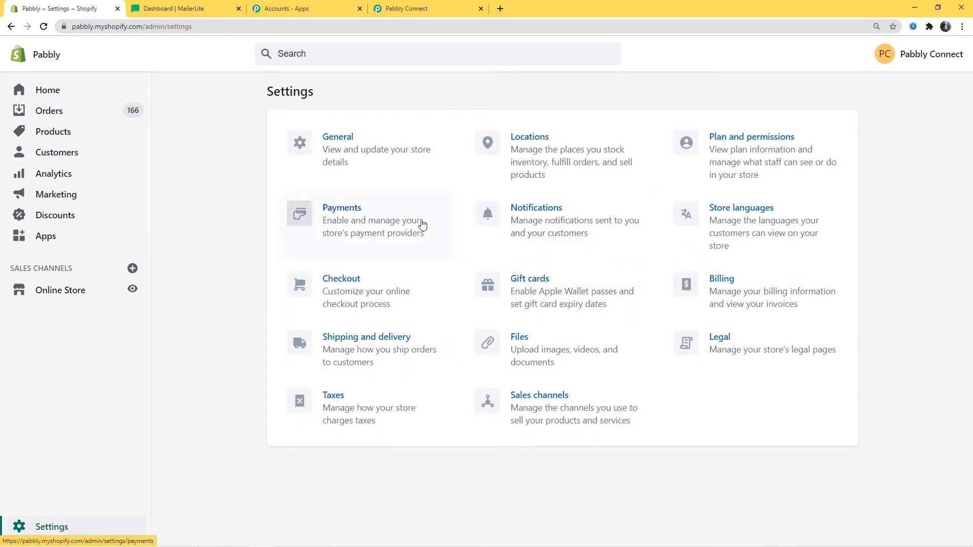
pyautogui.click(545, 213)
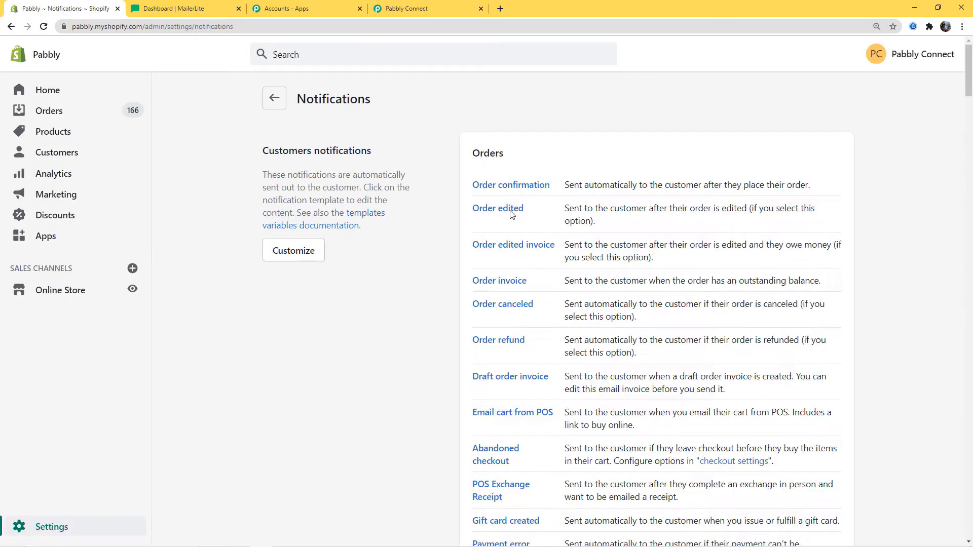
pyautogui.scroll(-20, 363, 325)
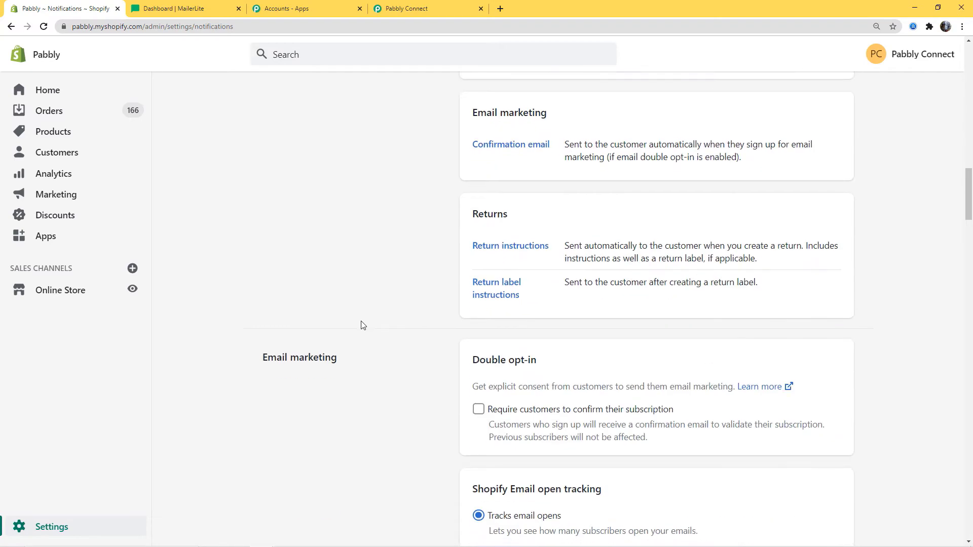
pyautogui.scroll(-9, 357, 334)
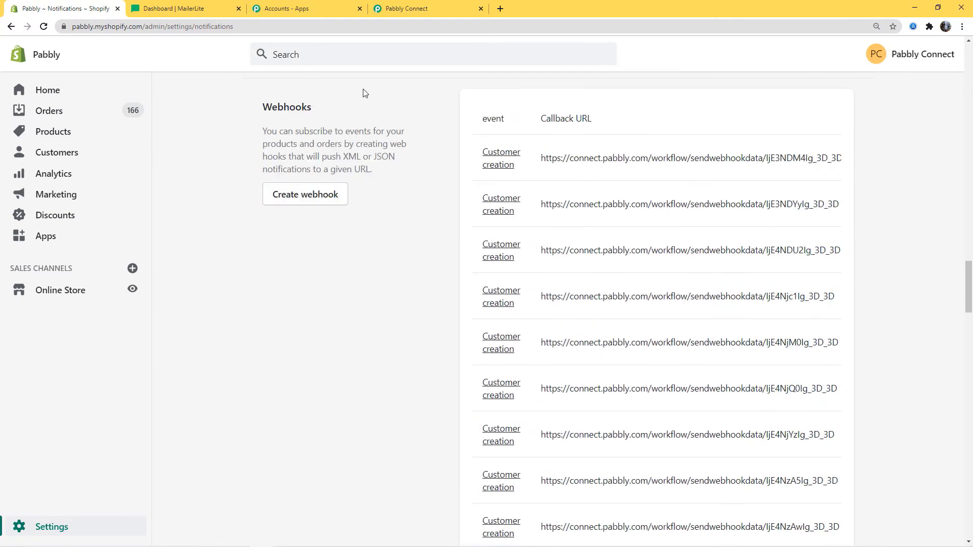
pyautogui.click(318, 201)
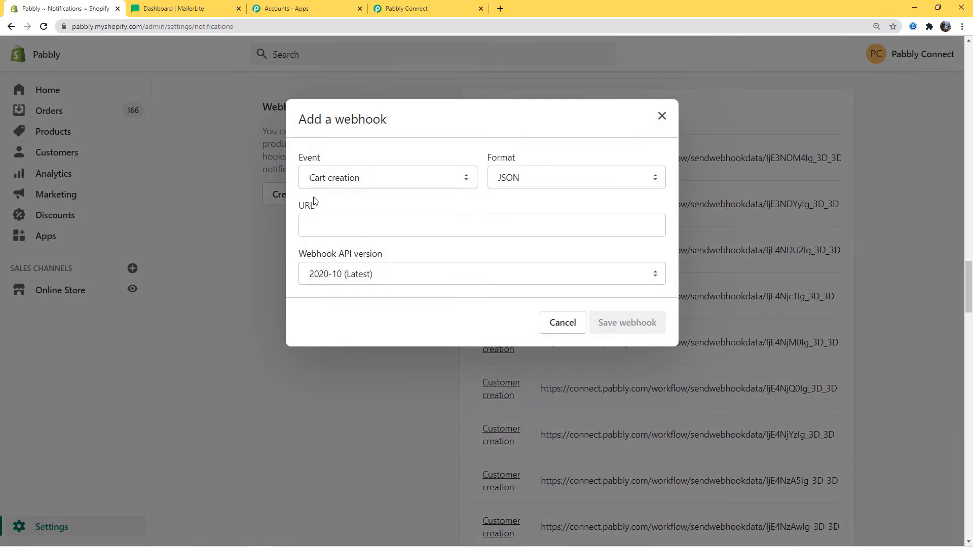
# Step: Set the webhook event to Order creation
pyautogui.click(416, 183)
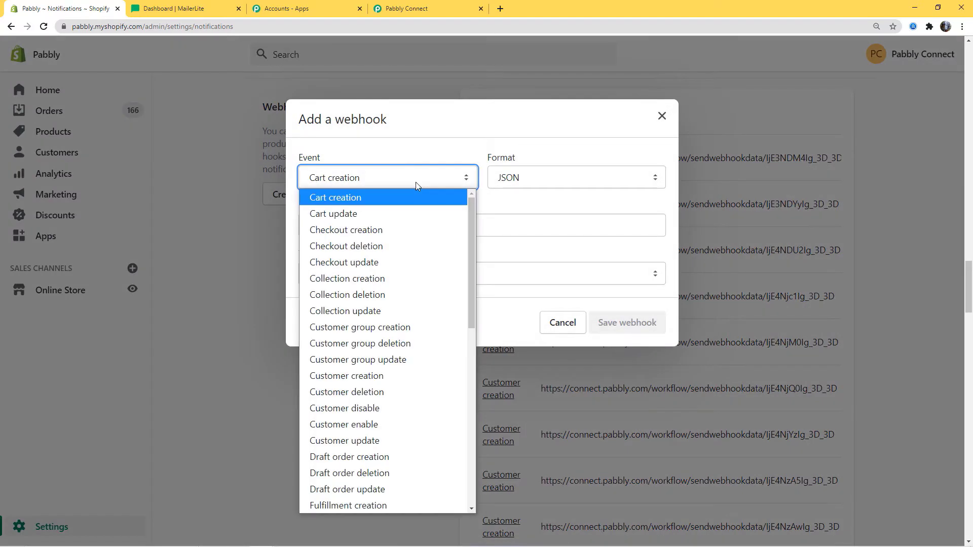
pyautogui.press('o')
pyautogui.press('c')
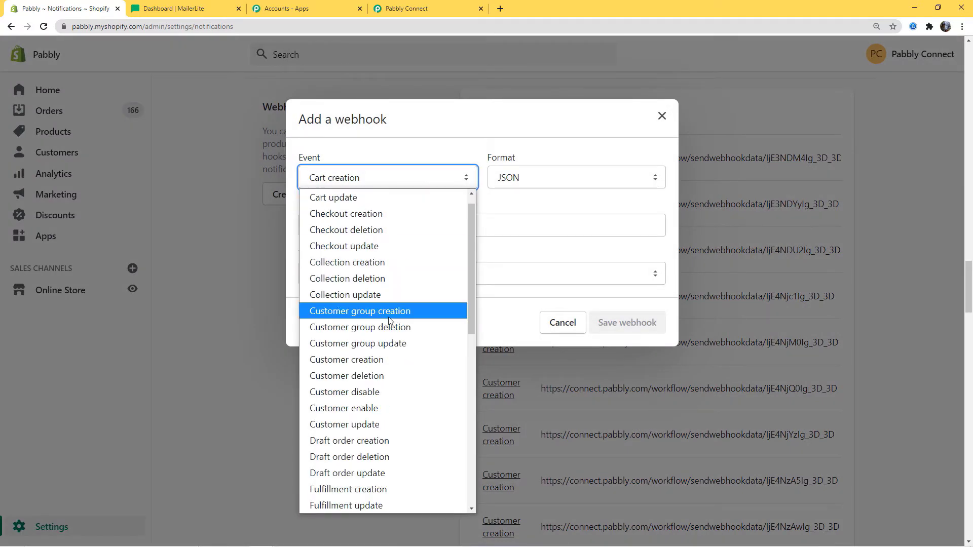
pyautogui.scroll(-5, 360, 337)
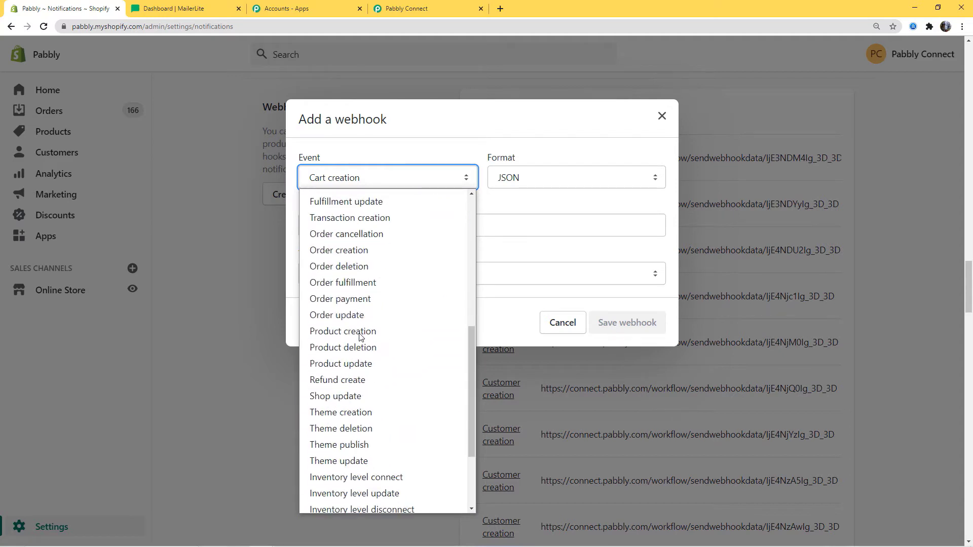
pyautogui.click(334, 251)
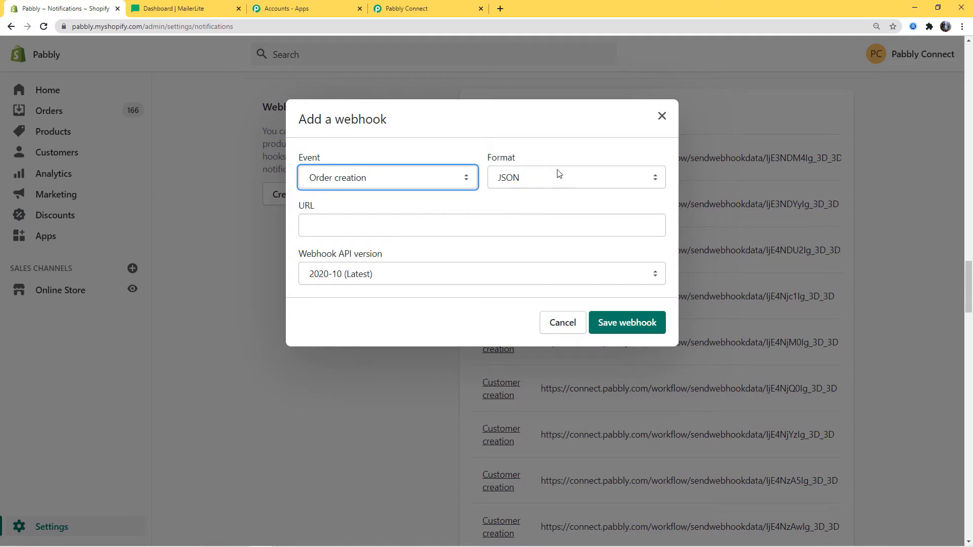
pyautogui.click(383, 227)
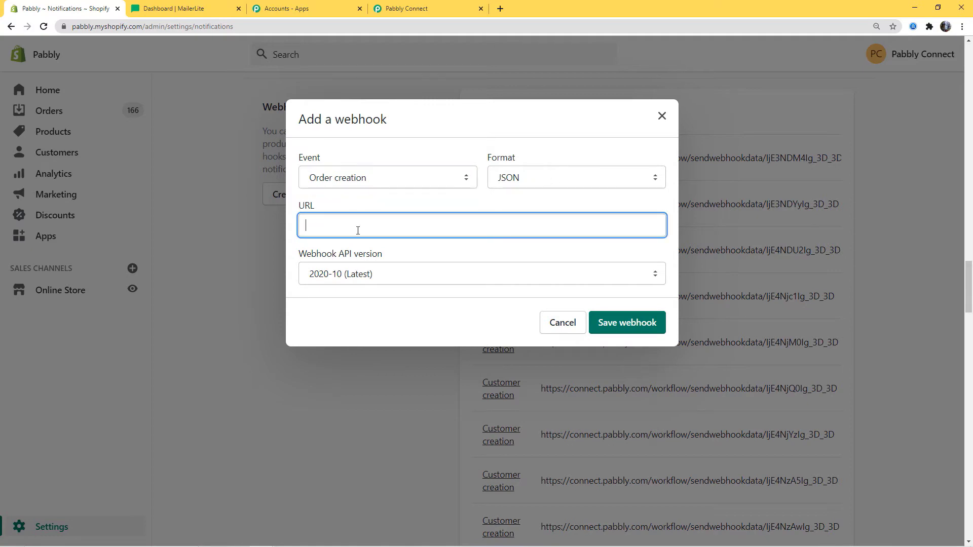
# Step: Paste the Pabbly Connect webhook URL as the webhook URL and save the webhook
pyautogui.click(421, 10)
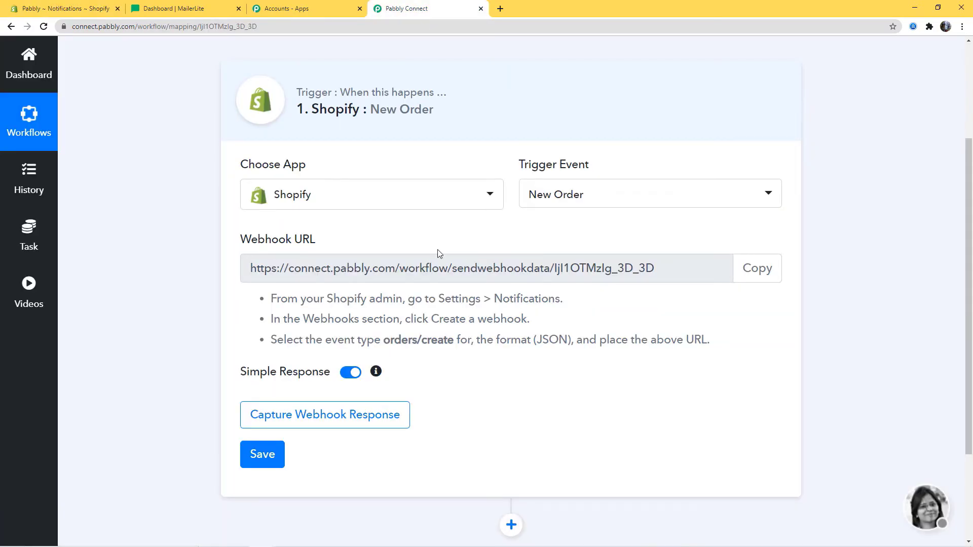
pyautogui.click(759, 268)
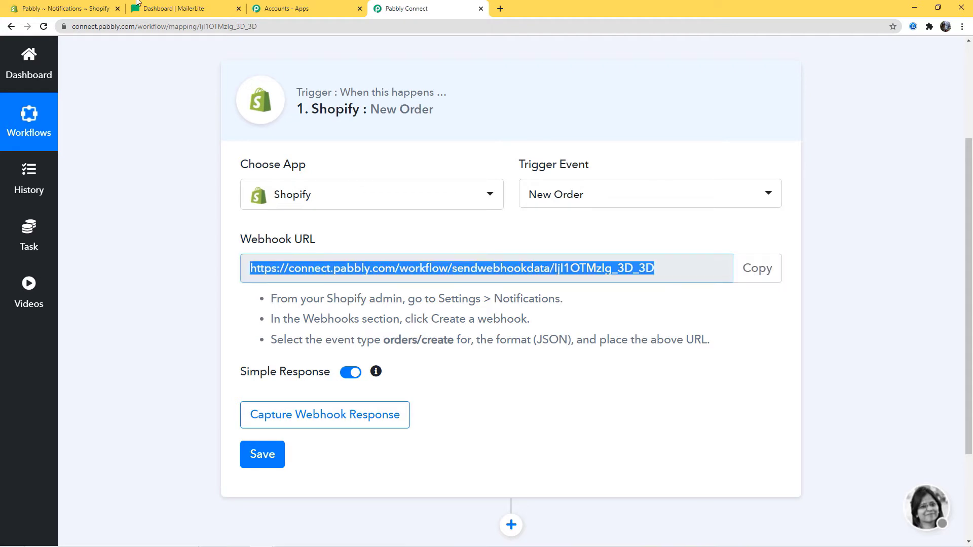
pyautogui.click(81, 8)
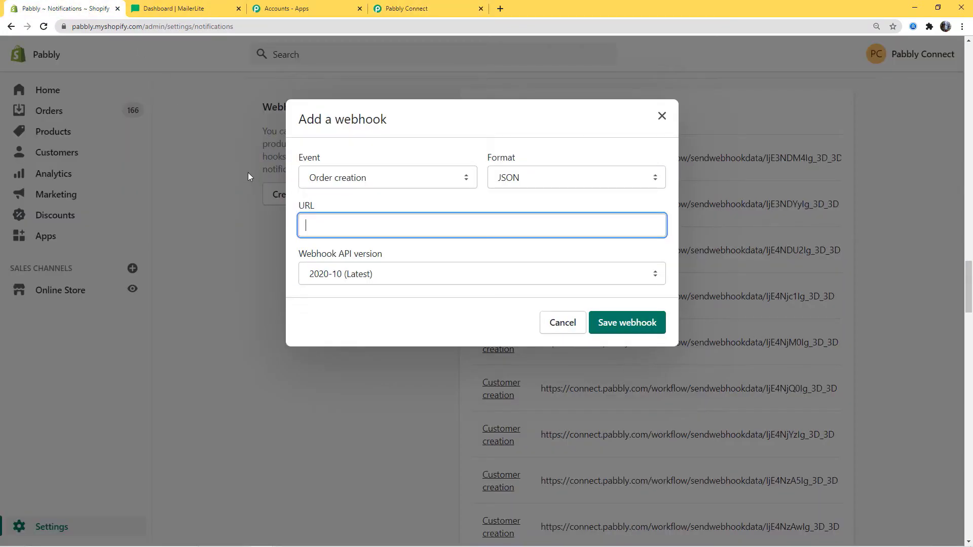
pyautogui.hotkey('ctrl', 'v')
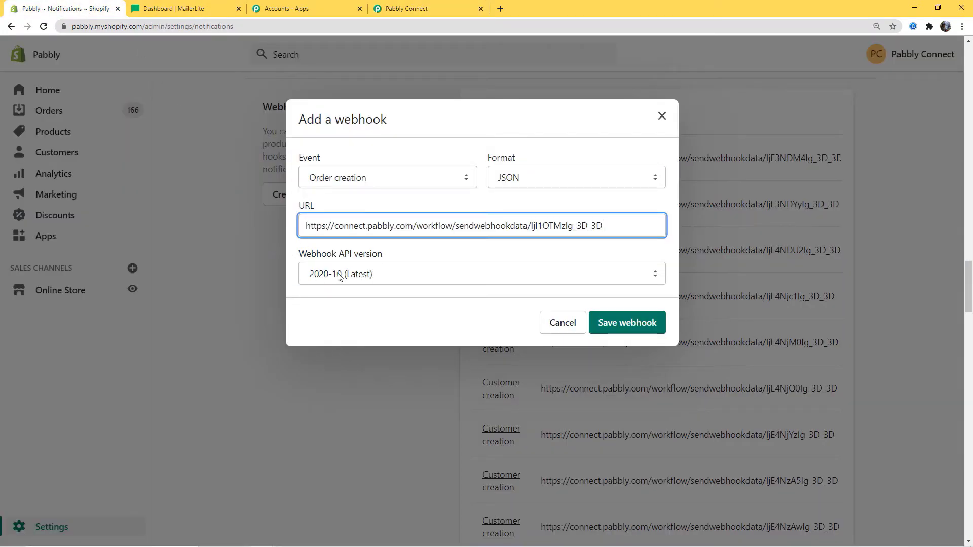
pyautogui.click(652, 323)
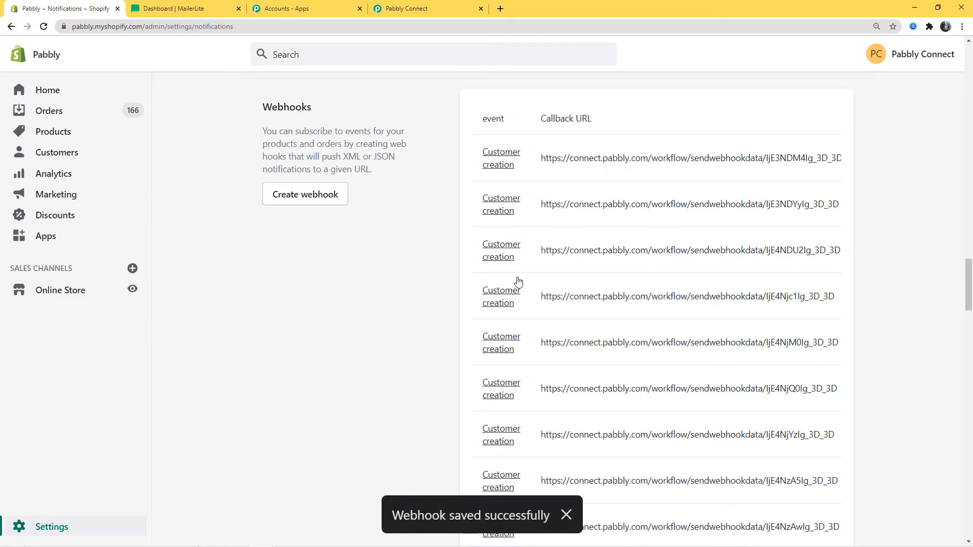
# Step: Set Pabbly to capture the webhook response, then open the online store in a new tab
pyautogui.click(434, 7)
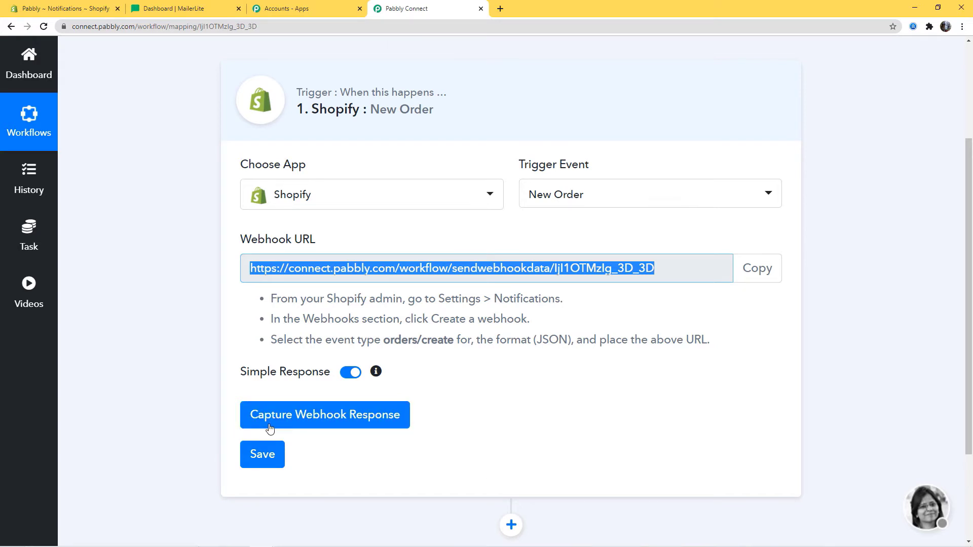
pyautogui.click(327, 423)
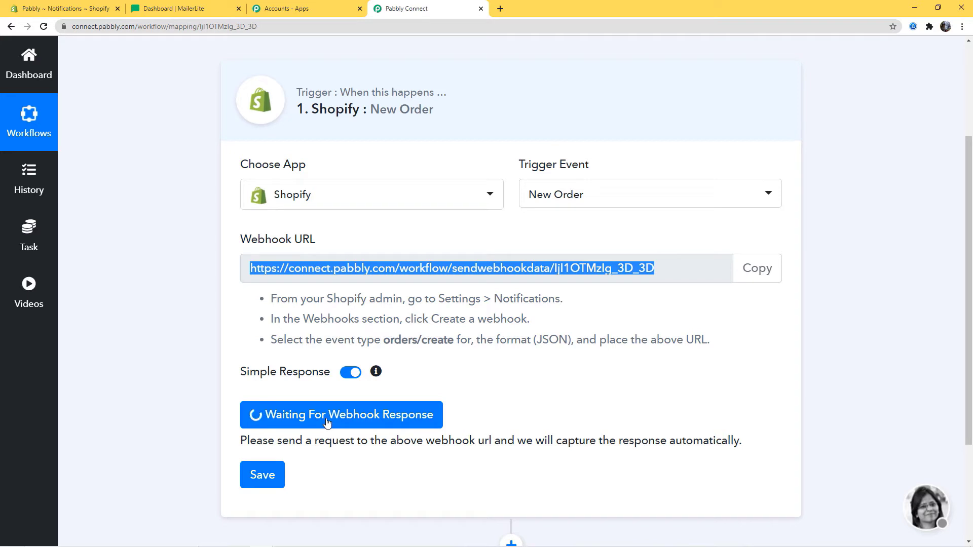
pyautogui.click(77, 8)
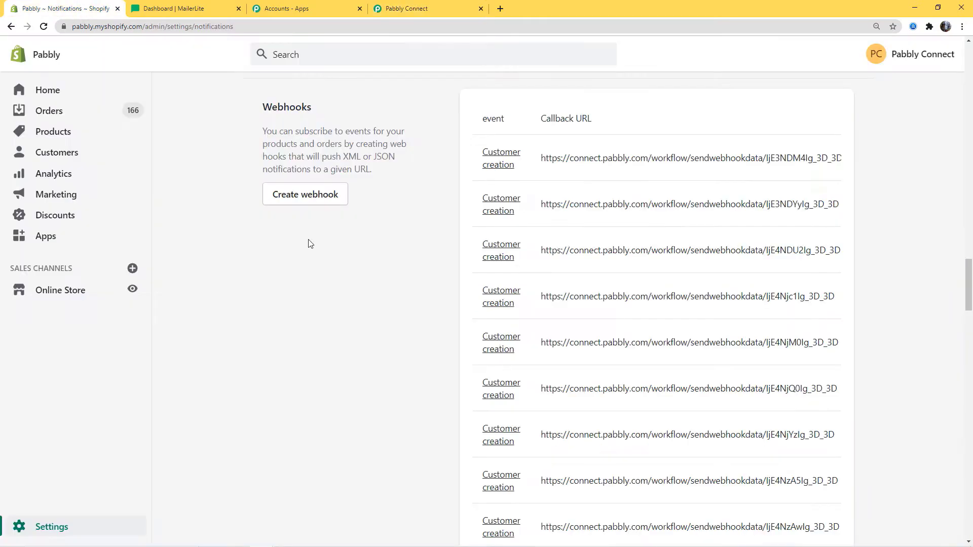
pyautogui.rightClick(110, 293)
pyautogui.click(122, 298)
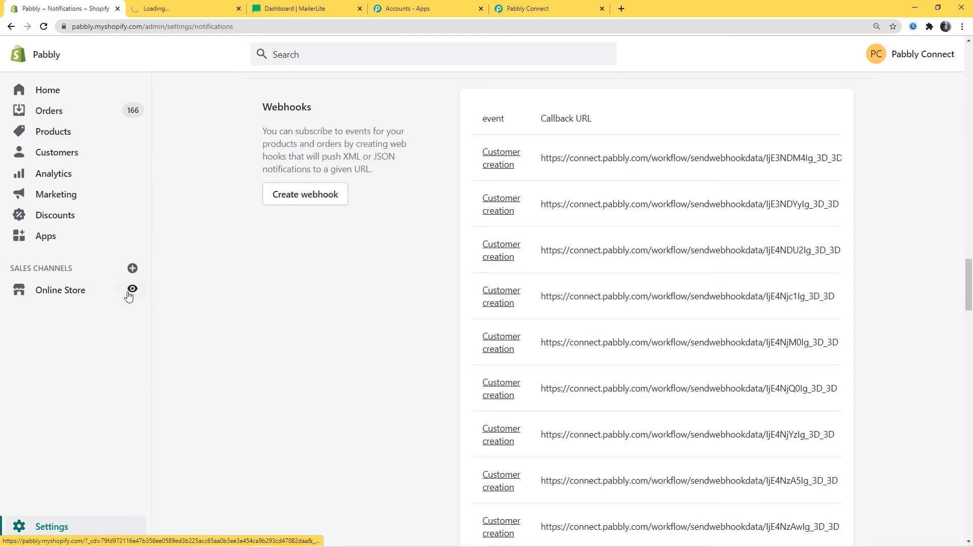
pyautogui.hotkey('ctrl', 'Tab')
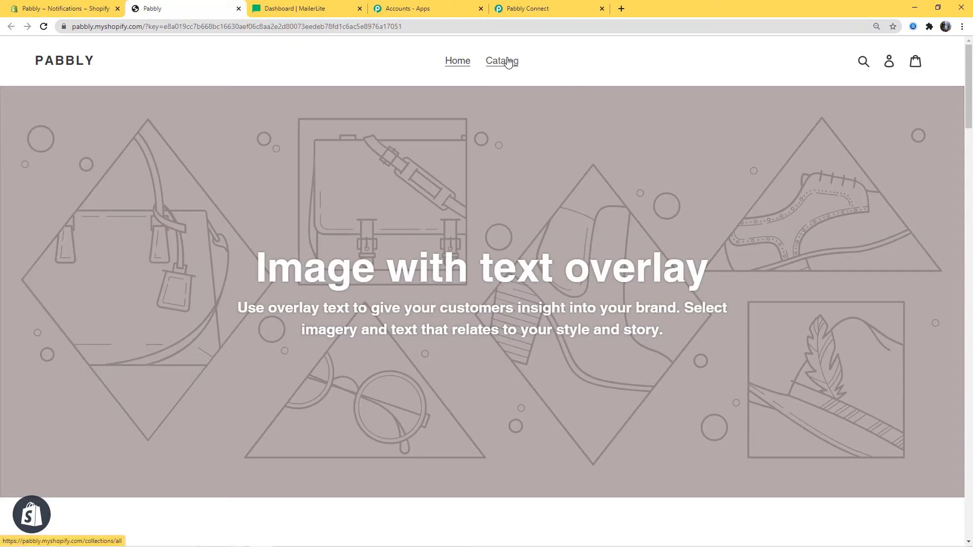
# Step: Open the Canon EOS 1500D (Black) camera from the catalog and choose Buy It Now
pyautogui.click(501, 60)
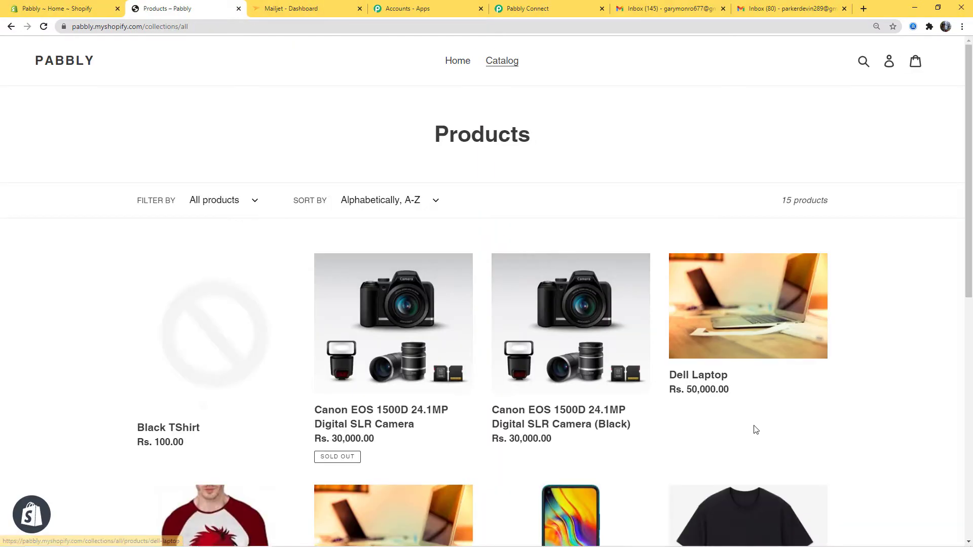
pyautogui.scroll(-3, 756, 430)
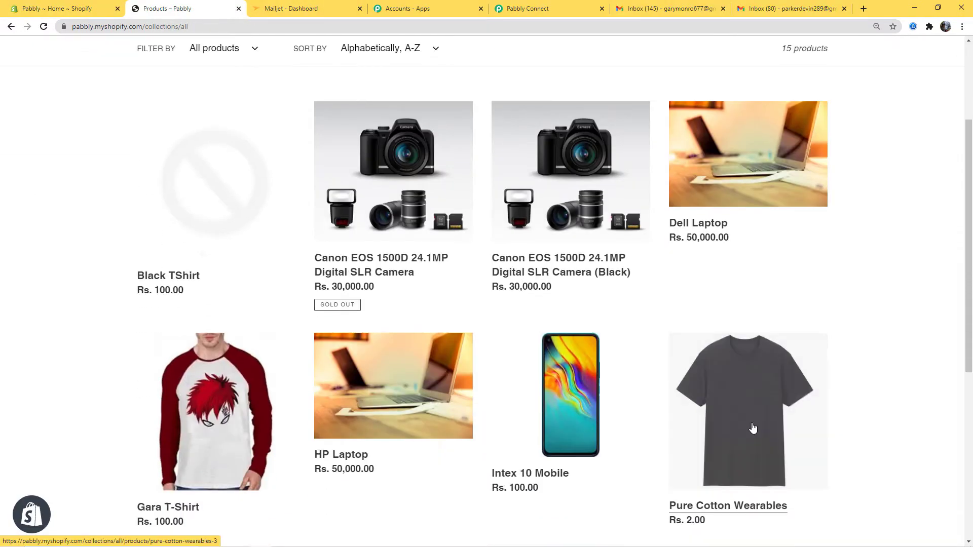
pyautogui.click(564, 268)
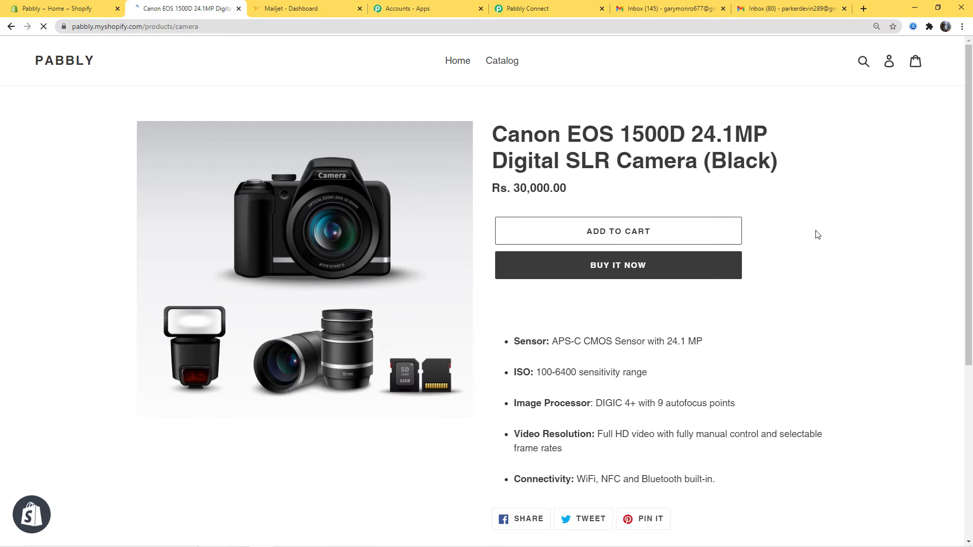
pyautogui.click(635, 268)
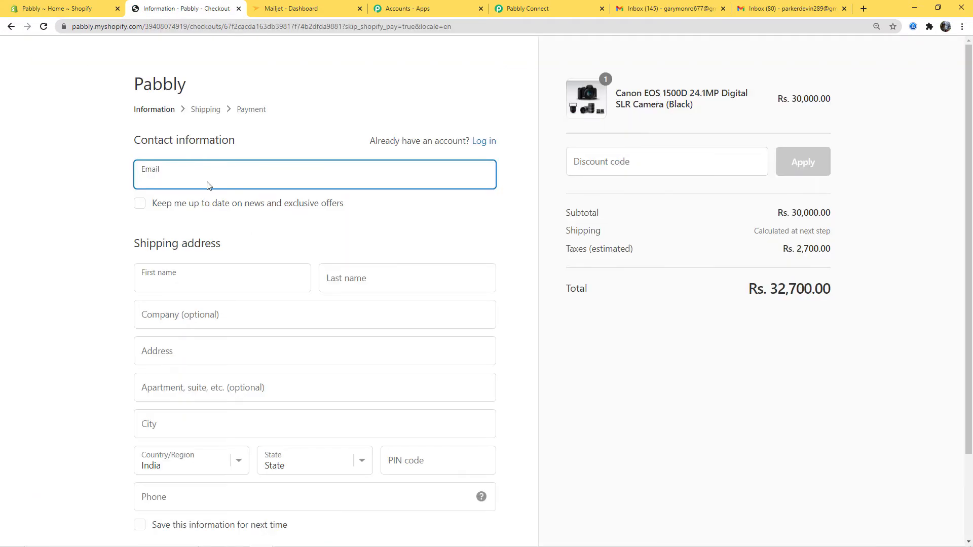
# Step: Enter the customer's e-mail, first name and last name in the checkout contact fields
pyautogui.click(203, 179)
pyautogui.click(220, 283)
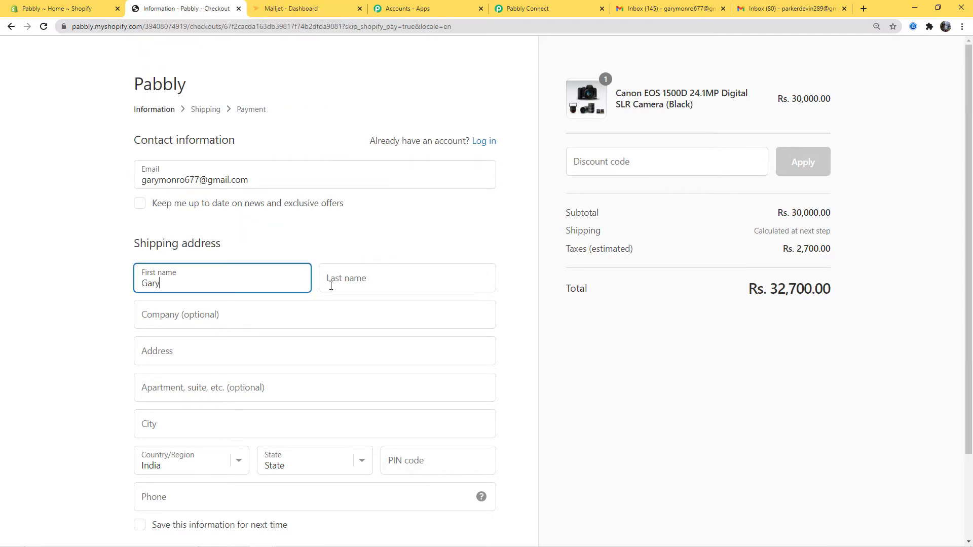
pyautogui.click(361, 284)
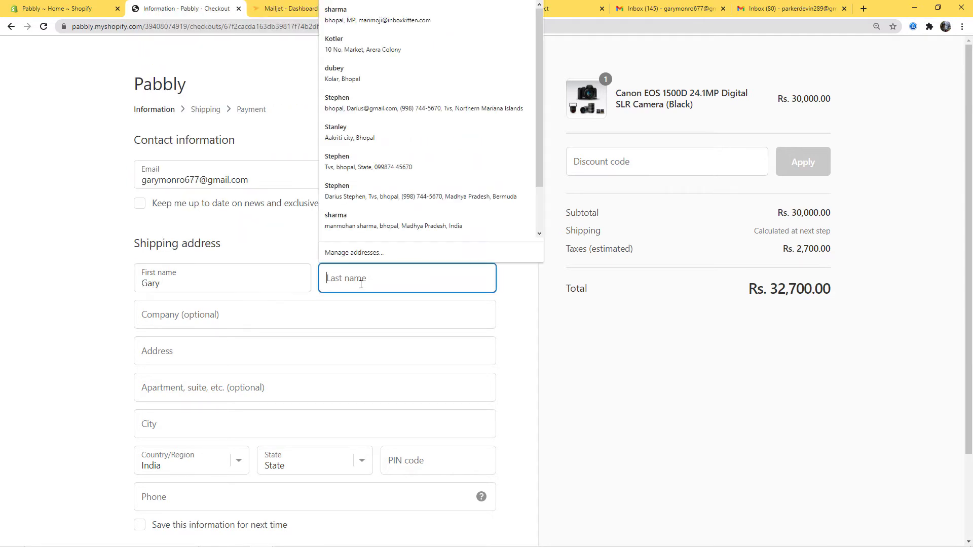
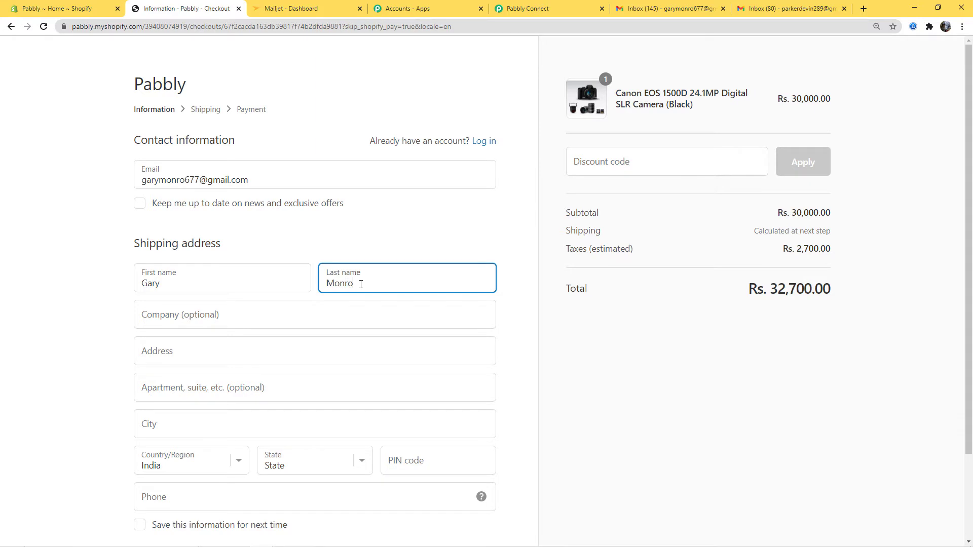
# Step: Autofill the shipping address from a saved entry and replace the street address line
pyautogui.click(247, 313)
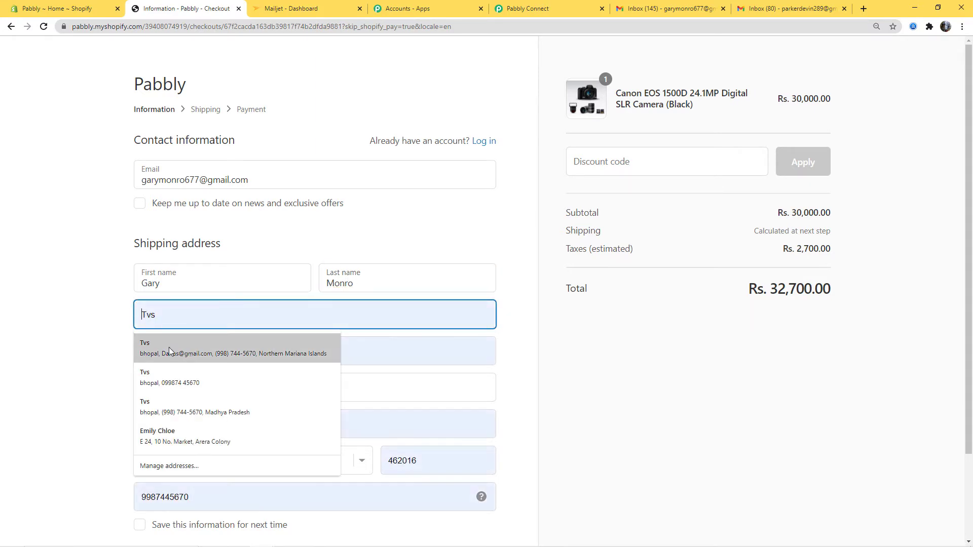
pyautogui.click(157, 382)
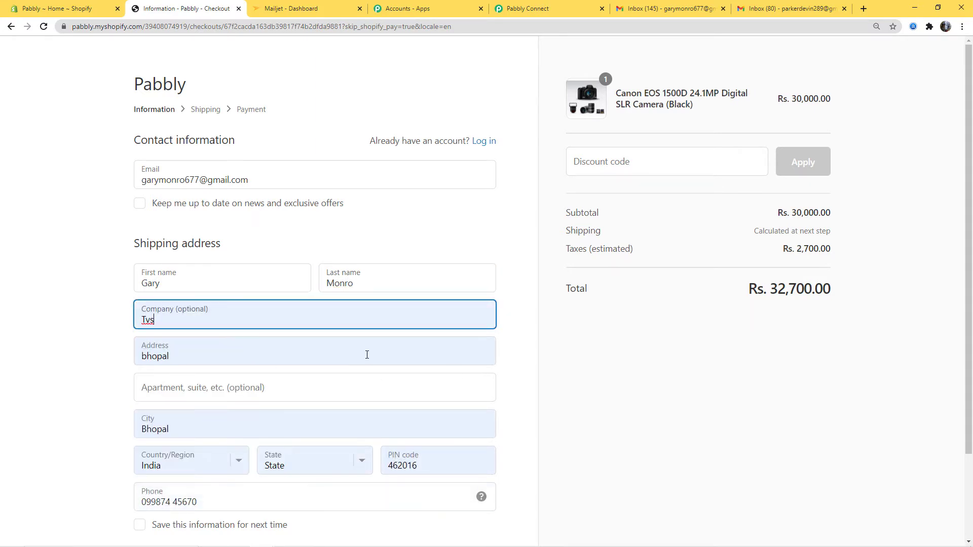
pyautogui.click(148, 358)
pyautogui.doubleClick(141, 357)
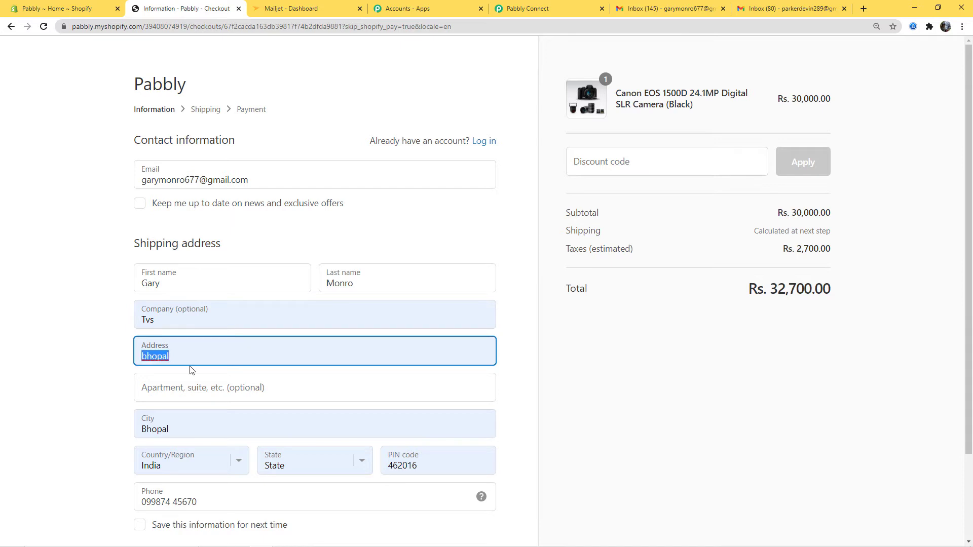
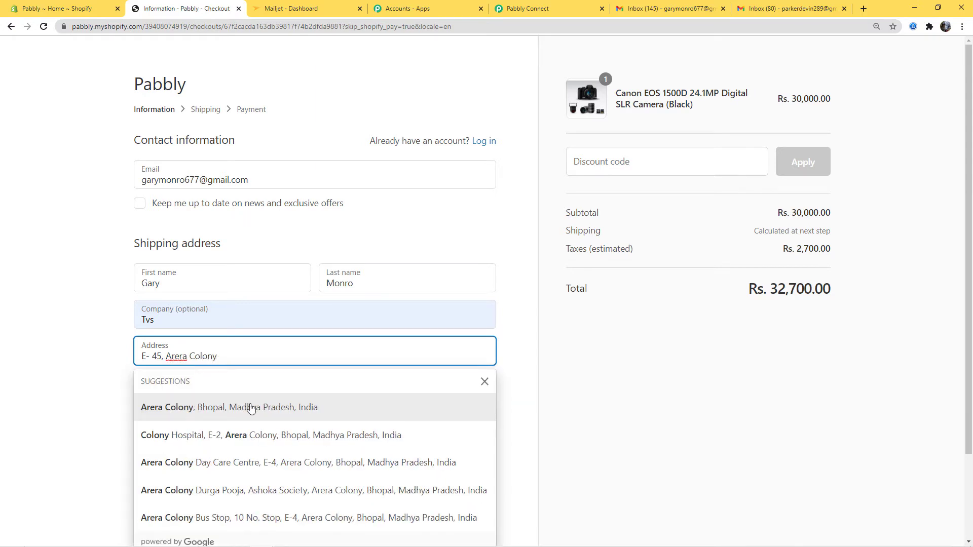
pyautogui.scroll(-1, 419, 490)
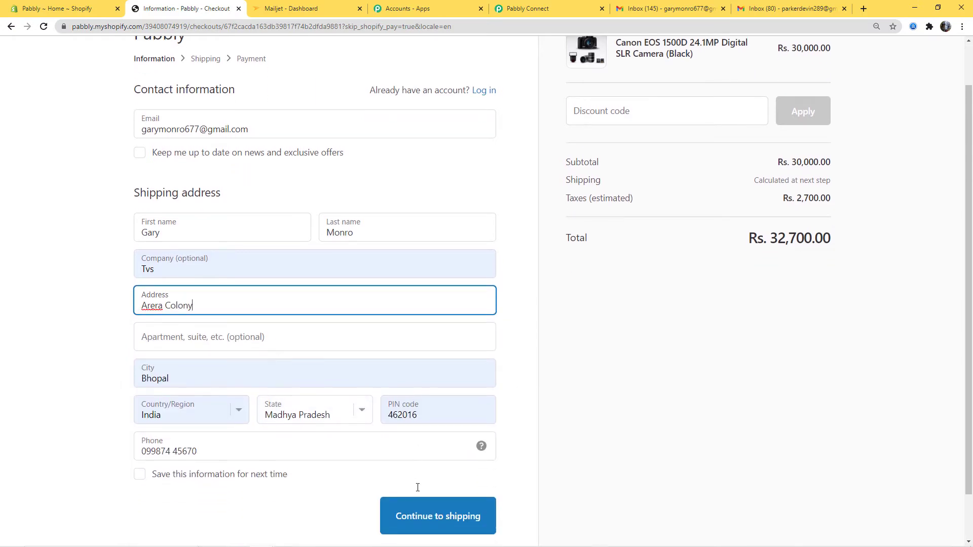
# Step: Continue to payment and pay with test card 1, name Bogus, expiry 033, code 123
pyautogui.click(432, 516)
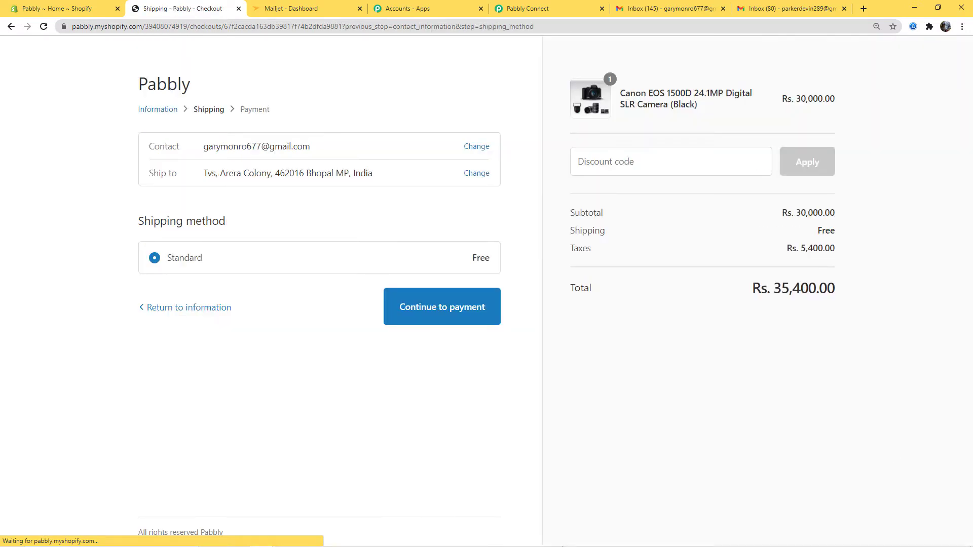
pyautogui.click(459, 312)
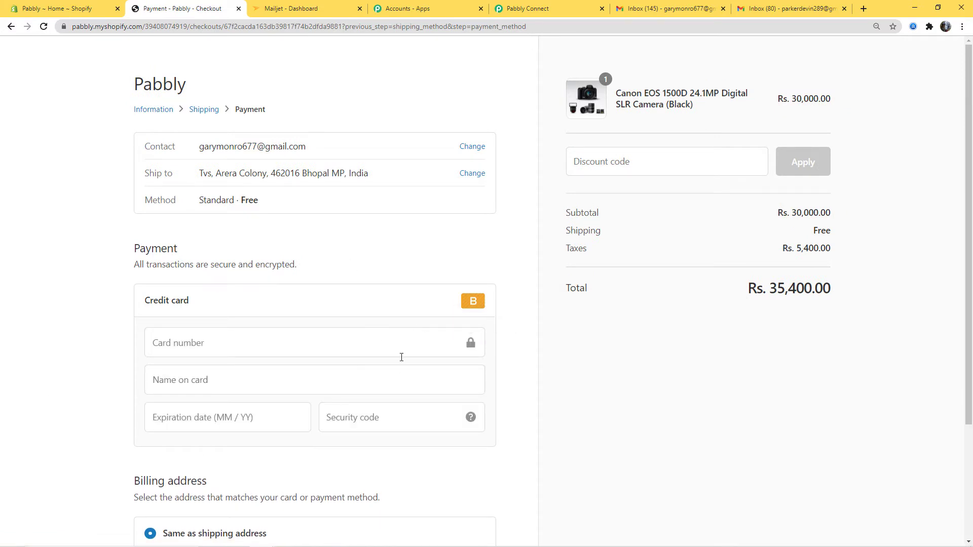
pyautogui.click(165, 347)
pyautogui.write('1')
pyautogui.click(185, 383)
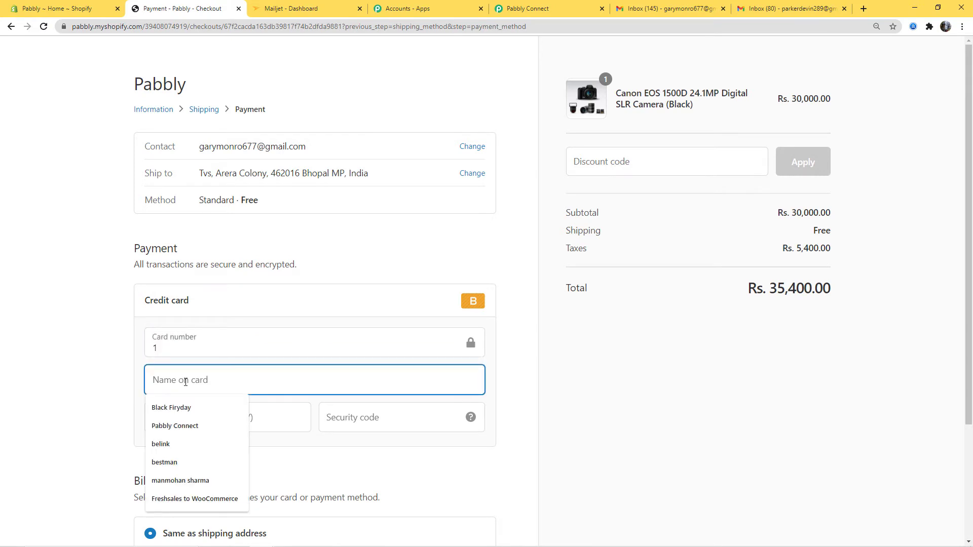
pyautogui.write('Bogus Gateway')
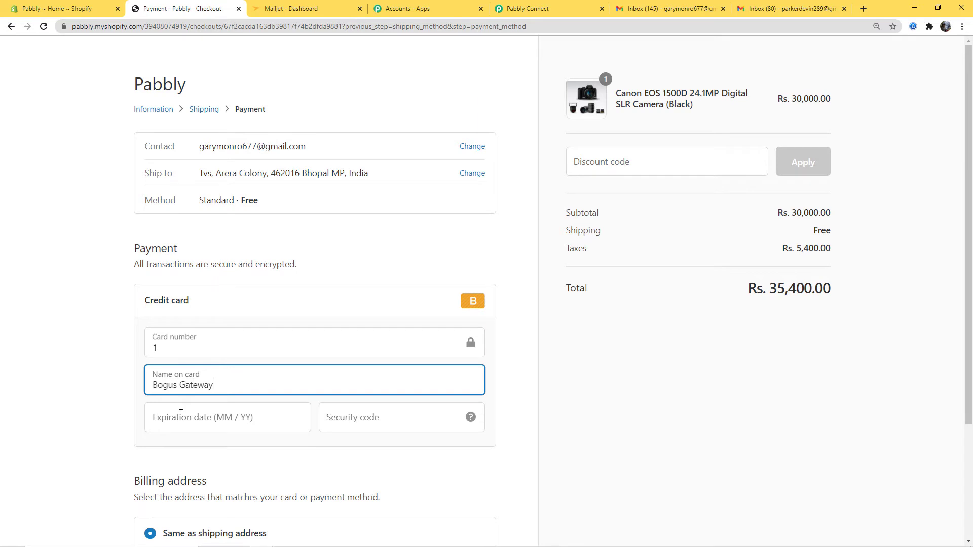
pyautogui.click(181, 413)
pyautogui.write('033')
pyautogui.click(403, 428)
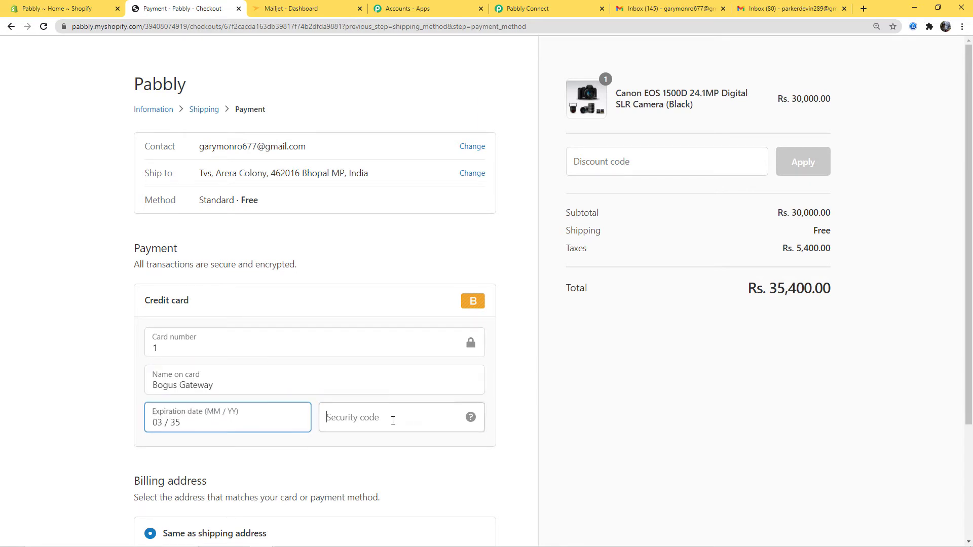
pyautogui.write('123')
pyautogui.scroll(-3, 456, 421)
pyautogui.click(462, 463)
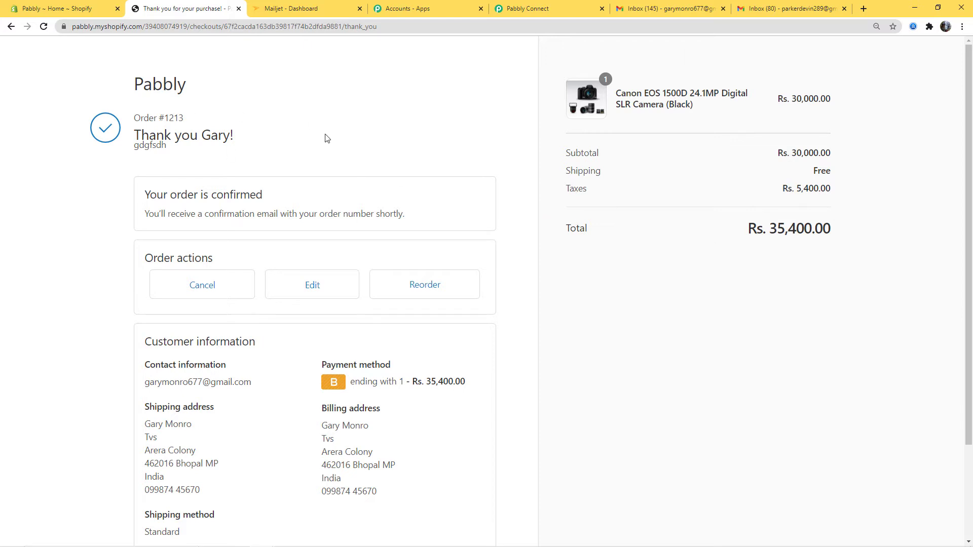
# Step: Review the captured Shopify order fields, save the trigger step and confirm the saved message
pyautogui.click(549, 10)
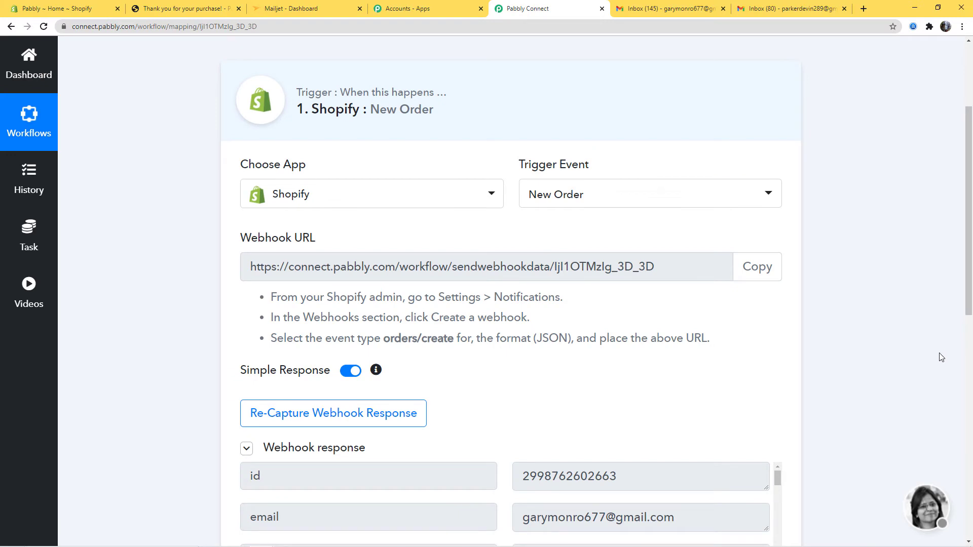
pyautogui.scroll(-5, 940, 357)
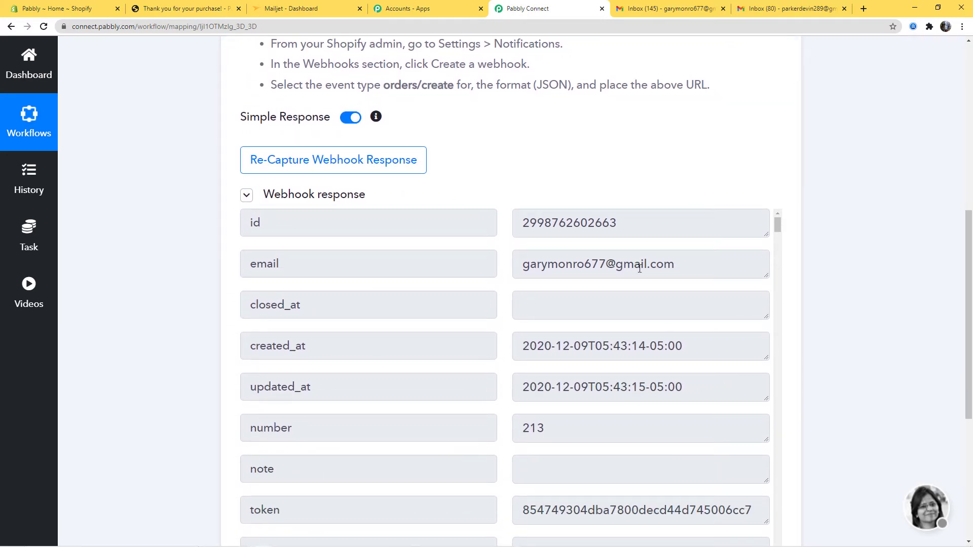
pyautogui.scroll(-12, 672, 367)
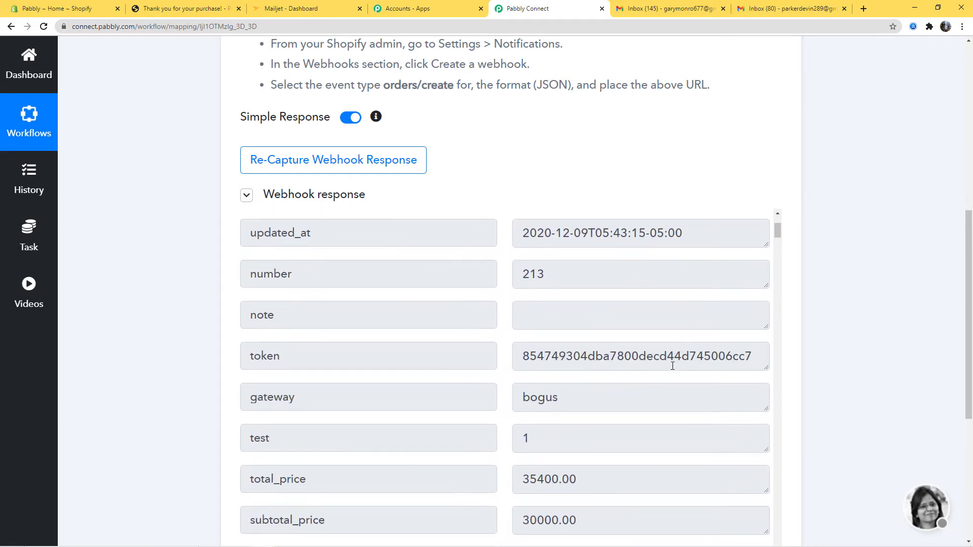
pyautogui.scroll(-15, 673, 367)
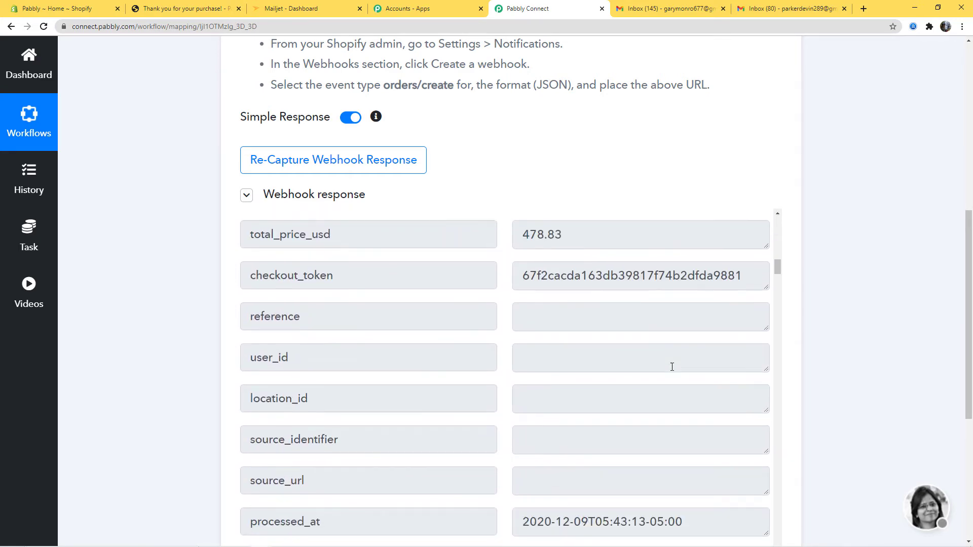
pyautogui.scroll(-15, 673, 367)
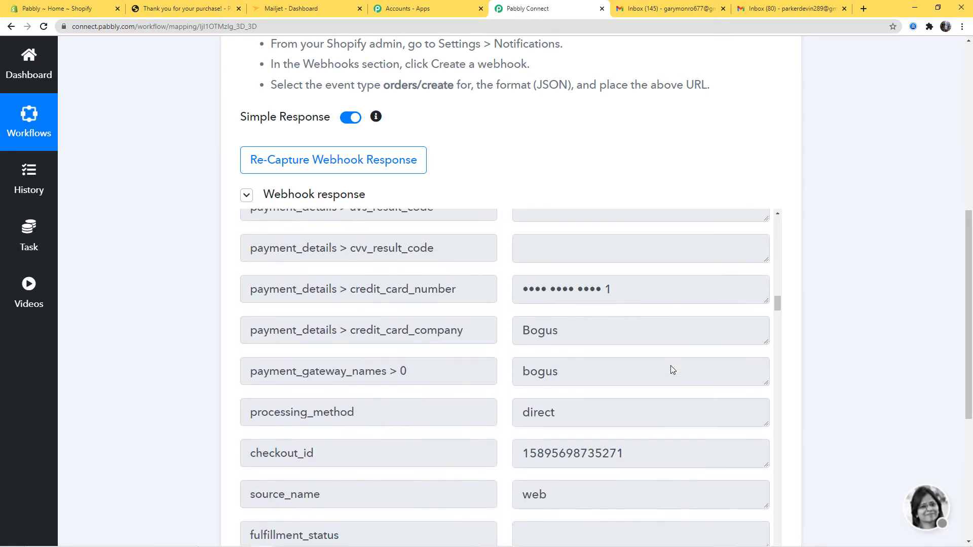
pyautogui.scroll(-15, 671, 366)
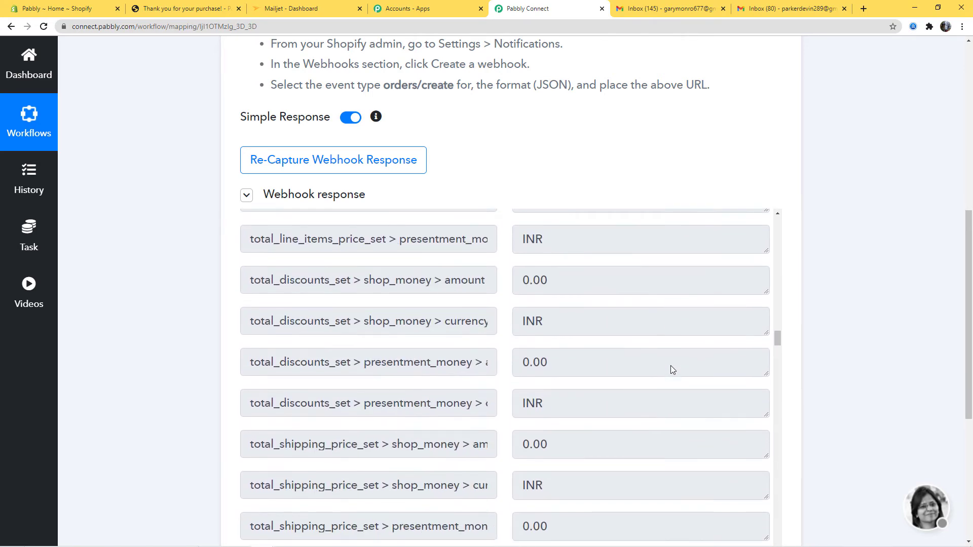
pyautogui.scroll(-6, 869, 357)
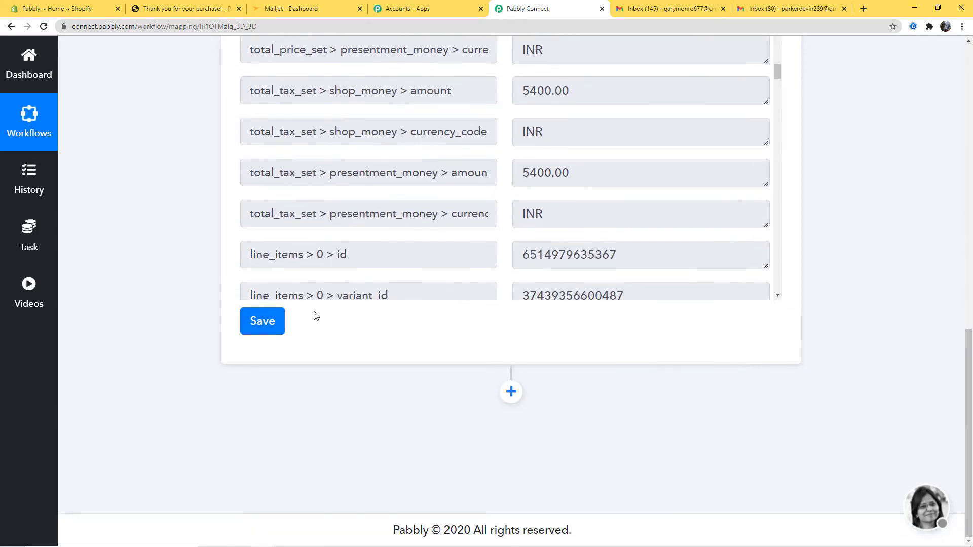
pyautogui.click(262, 322)
pyautogui.click(471, 370)
# Step: Add a new action step after the trigger with MailJet as its app
pyautogui.click(511, 391)
pyautogui.scroll(-3, 558, 392)
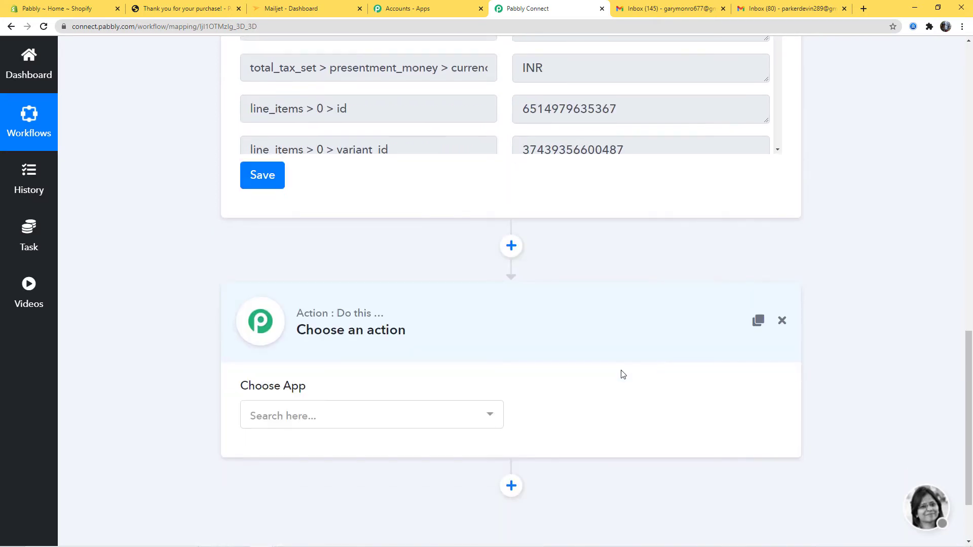
pyautogui.click(445, 409)
pyautogui.write('mail')
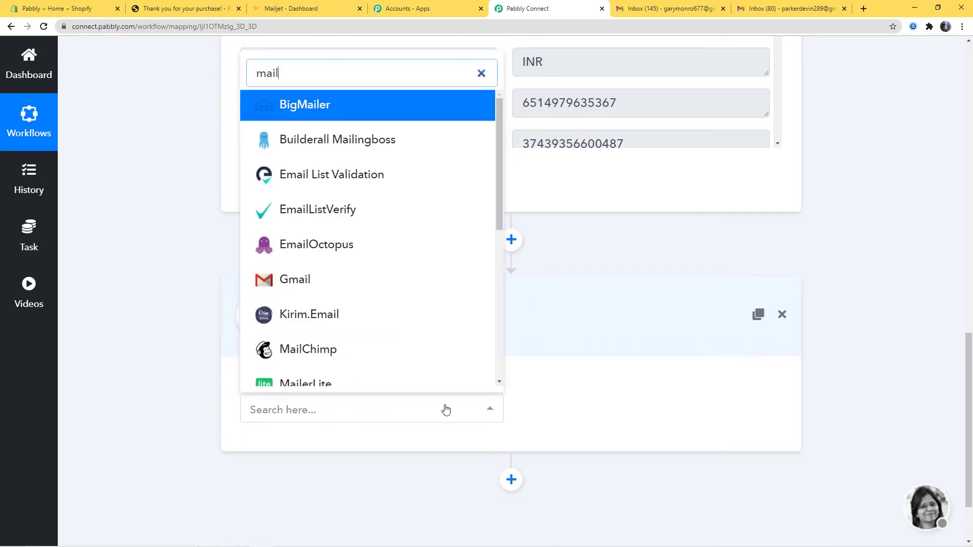
pyautogui.write('j')
pyautogui.click(372, 342)
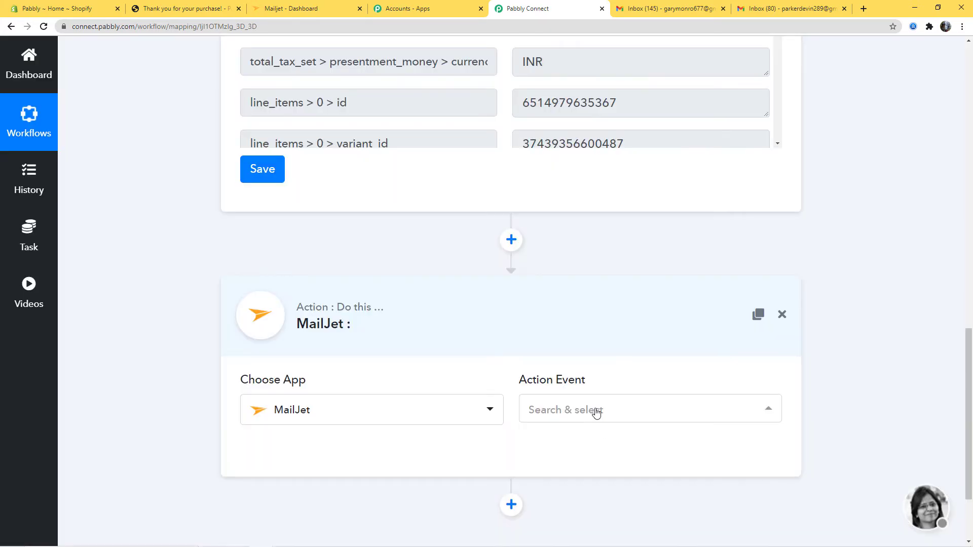
# Step: Set the action event to Send Plain Text Email and start connecting the MailJet account
pyautogui.click(592, 413)
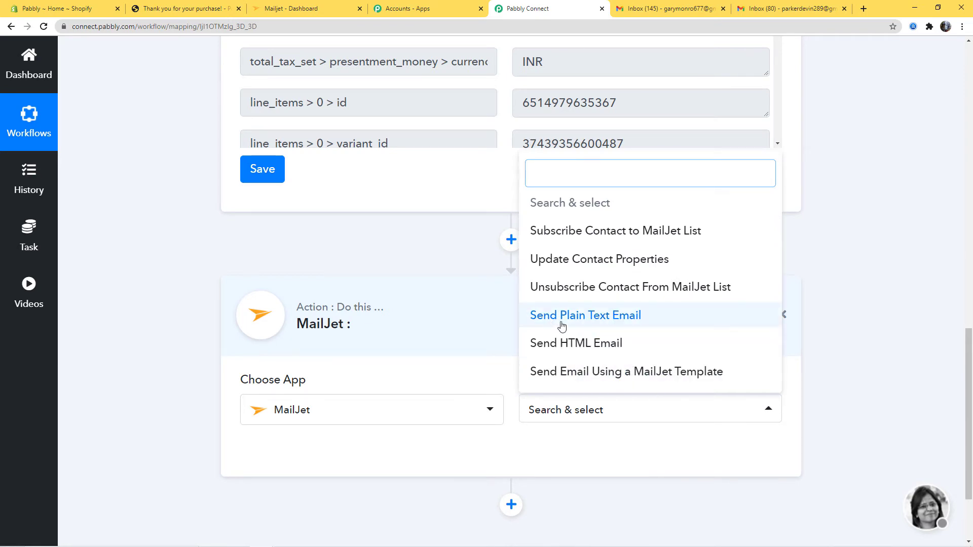
pyautogui.click(588, 319)
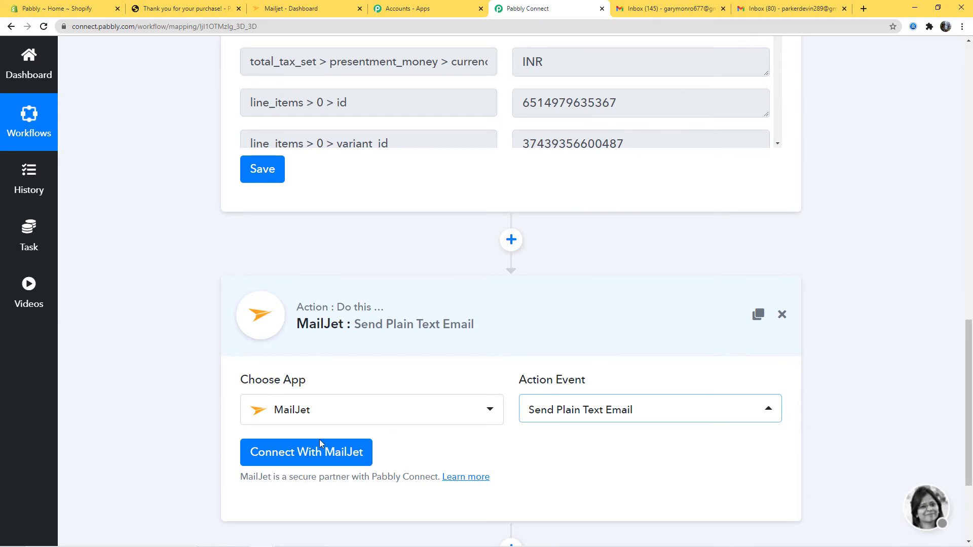
pyautogui.click(309, 452)
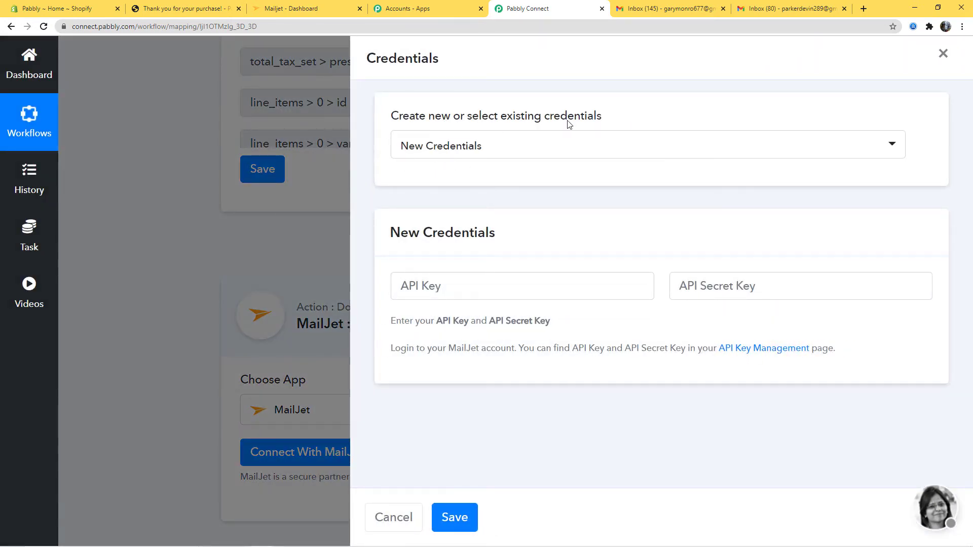
# Step: Keep New Credentials selected and note the two required API keys
pyautogui.click(557, 145)
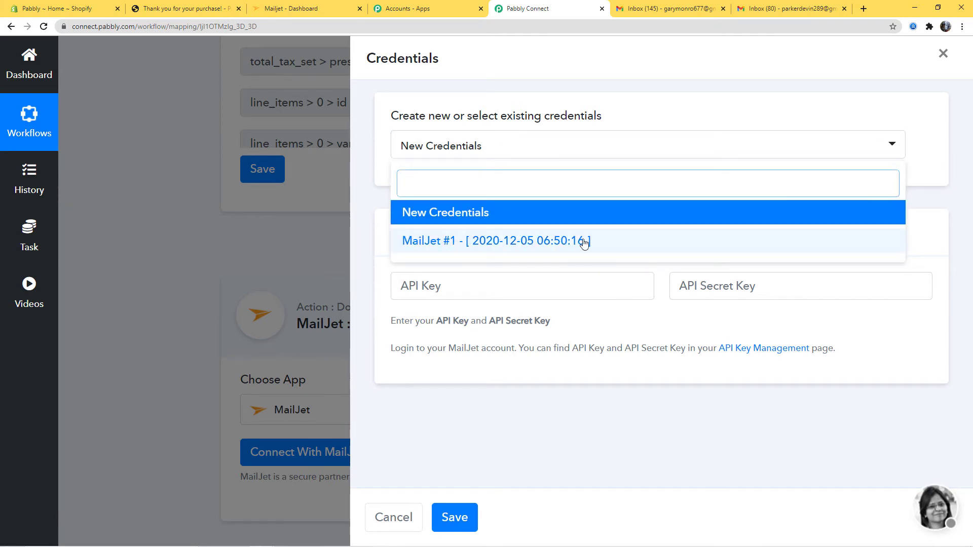
pyautogui.click(434, 213)
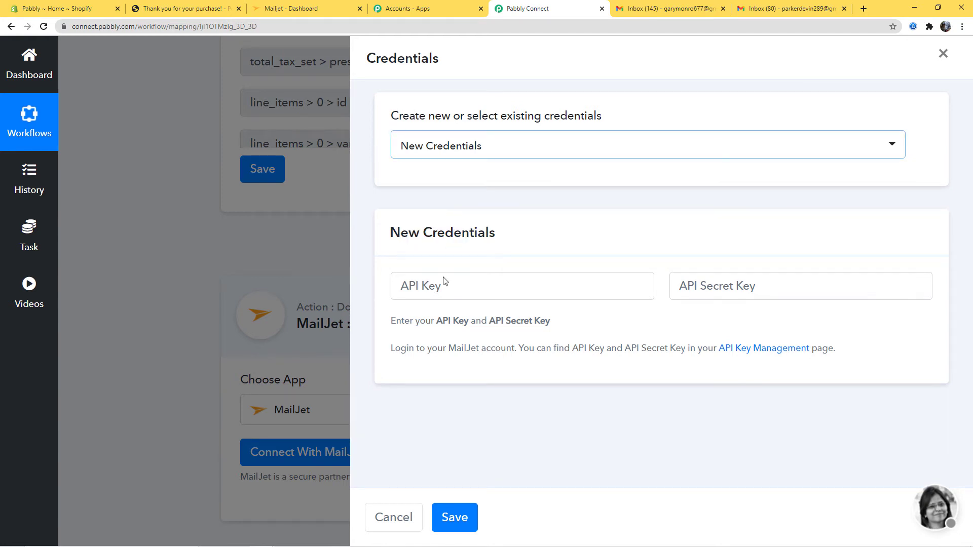
pyautogui.moveTo(438, 323); pyautogui.dragTo(550, 330)
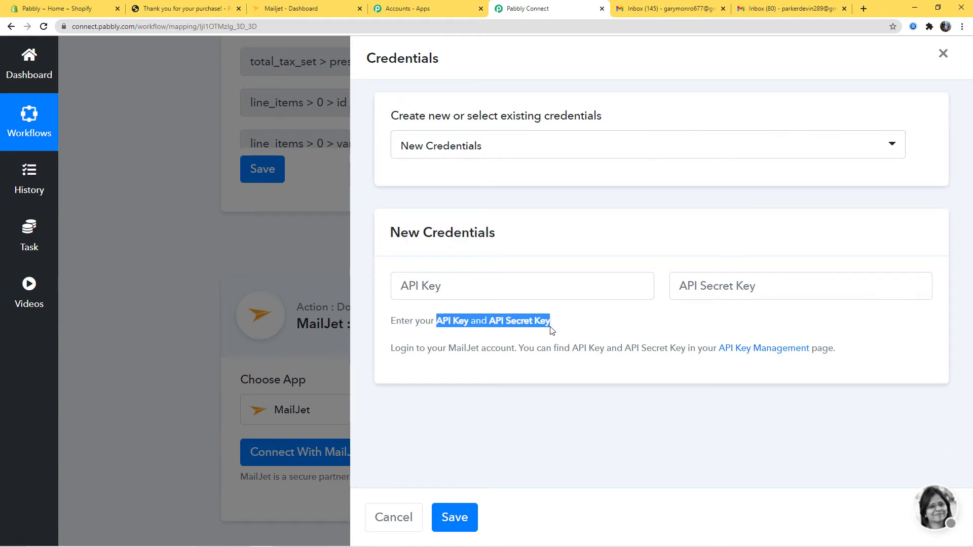
pyautogui.click(663, 327)
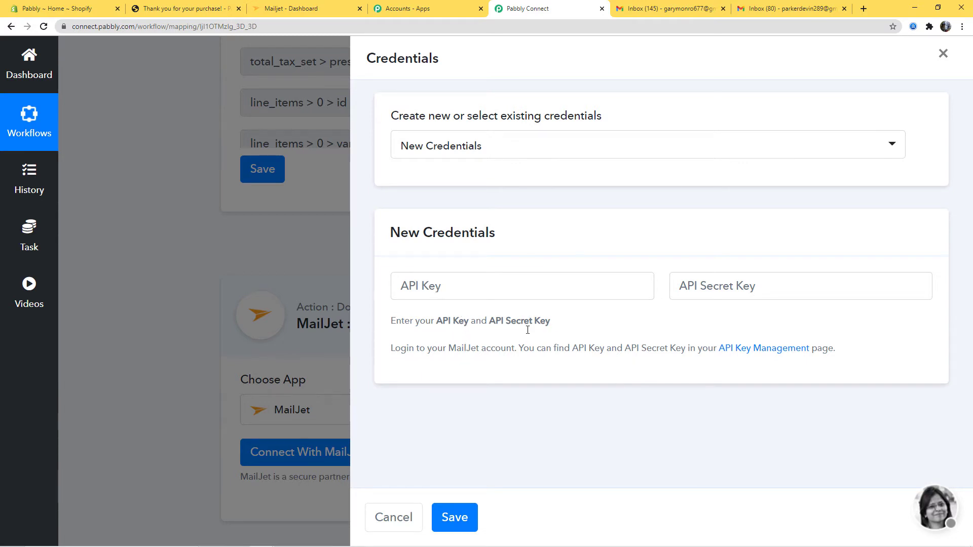
# Step: Open MailJet's API Key Management link in a new browser tab
pyautogui.moveTo(398, 350); pyautogui.dragTo(847, 354)
pyautogui.click(810, 381)
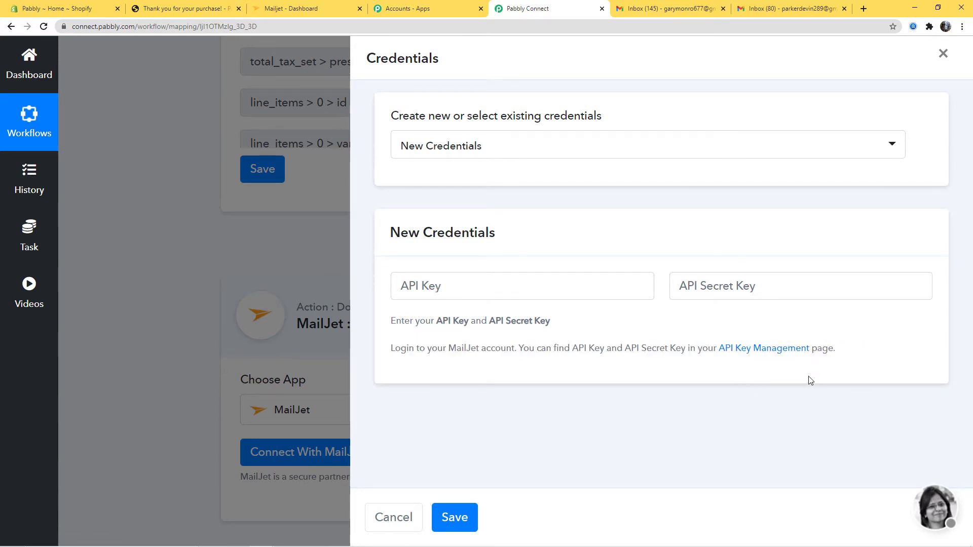
pyautogui.rightClick(744, 352)
pyautogui.click(775, 357)
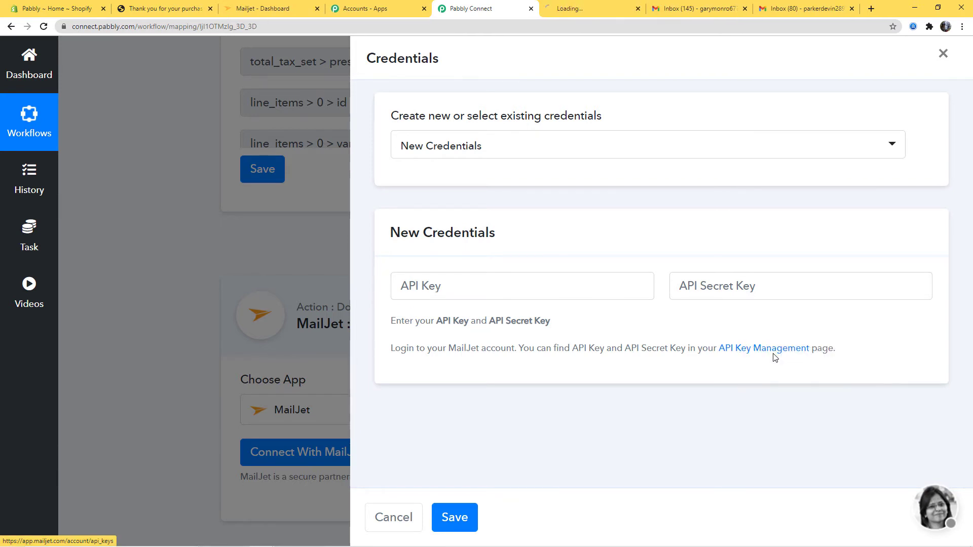
# Step: Copy MailJet's master API key into Pabbly's API Key field
pyautogui.click(590, 12)
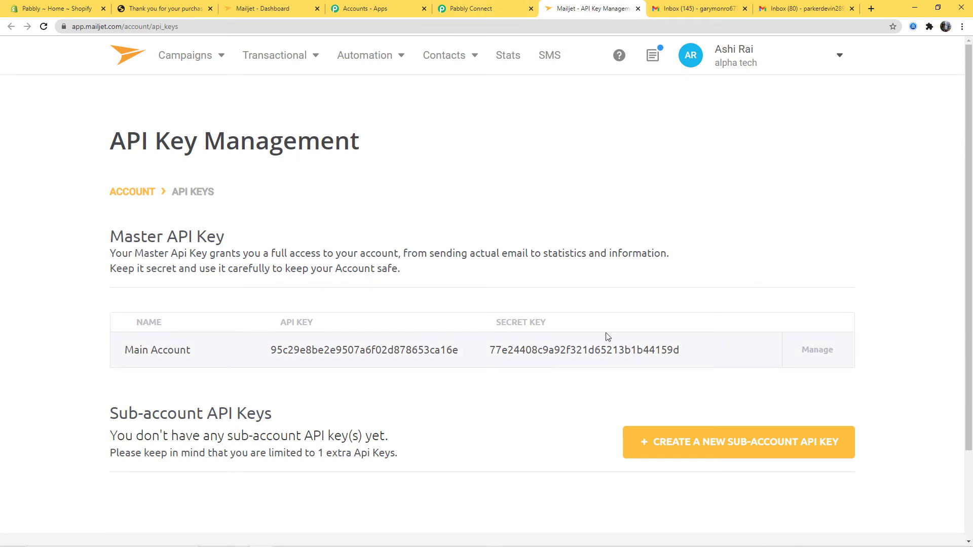
pyautogui.moveTo(269, 353); pyautogui.dragTo(460, 358)
pyautogui.rightClick(443, 349)
pyautogui.click(456, 360)
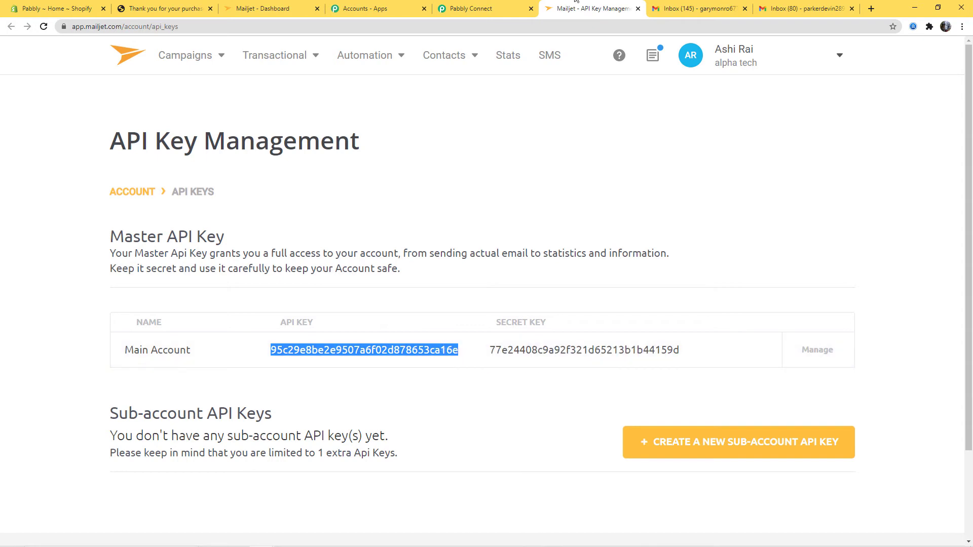
pyautogui.click(487, 8)
pyautogui.rightClick(475, 282)
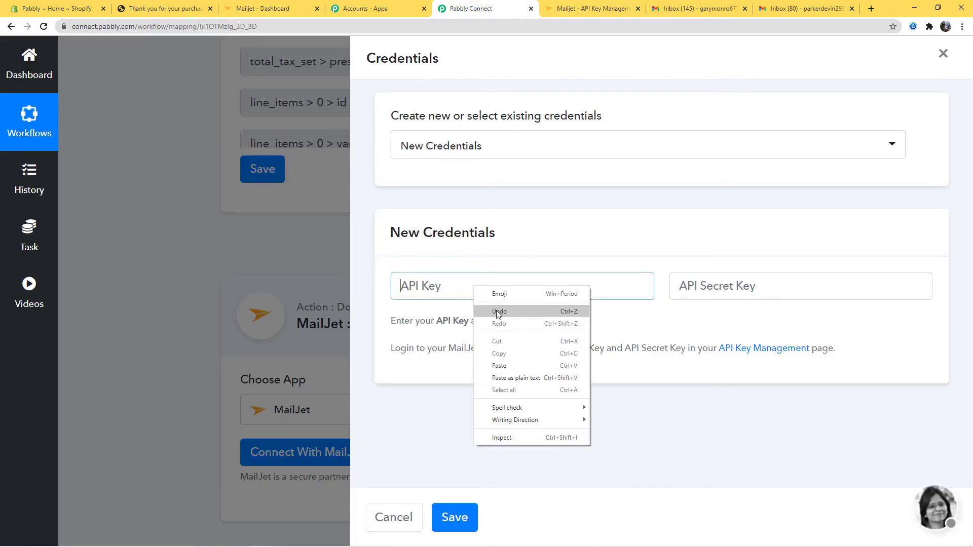
pyautogui.click(513, 367)
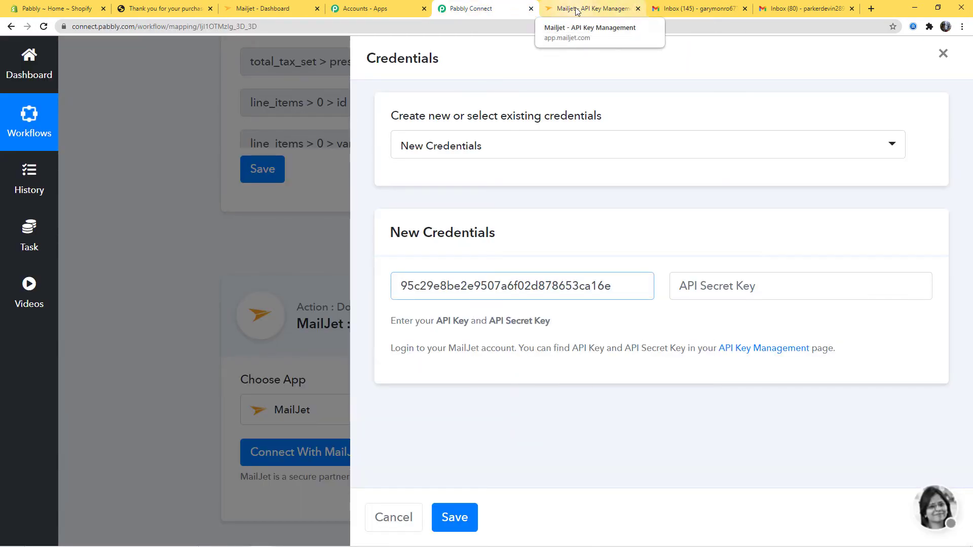
# Step: Copy MailJet's secret key into Pabbly's API Secret Key field
pyautogui.click(604, 4)
pyautogui.moveTo(489, 351); pyautogui.dragTo(686, 356)
pyautogui.rightClick(645, 353)
pyautogui.click(659, 358)
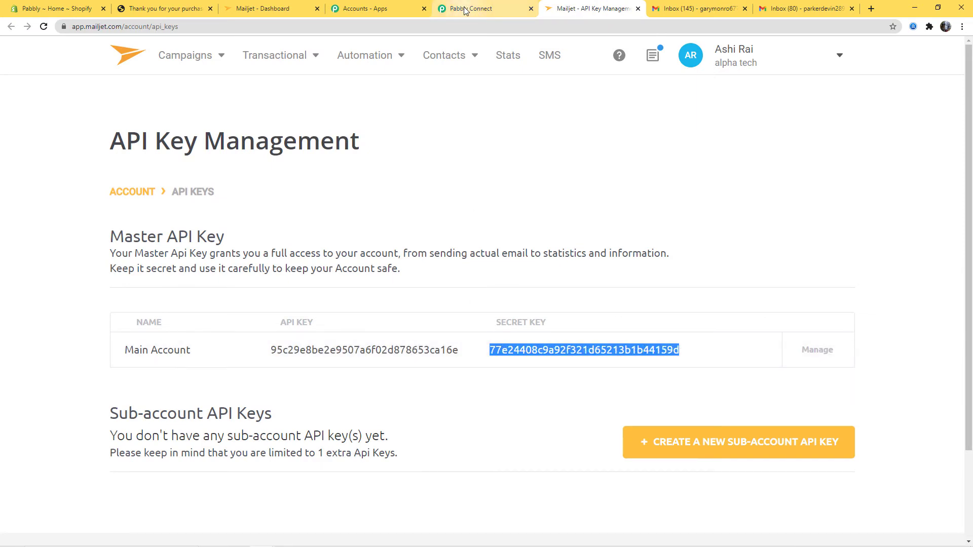
pyautogui.click(467, 9)
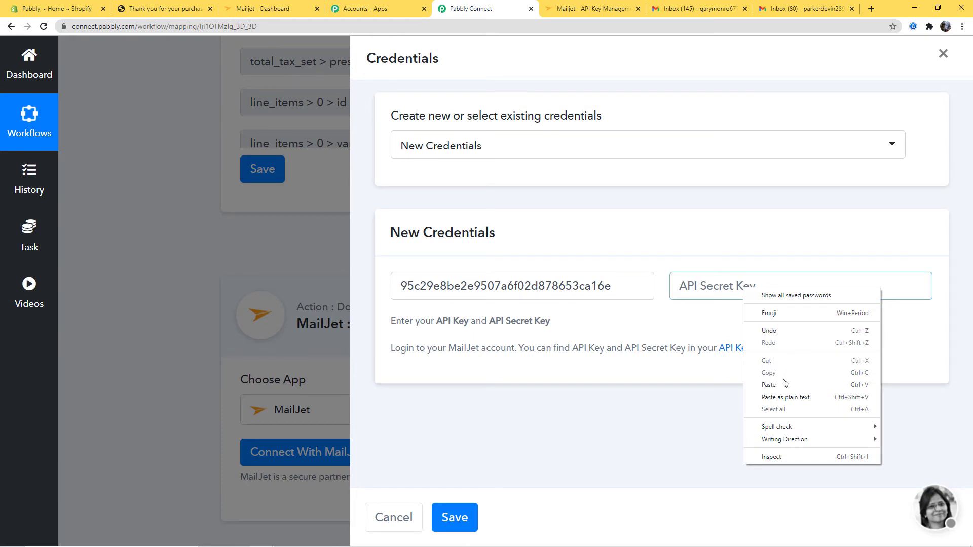
pyautogui.click(785, 385)
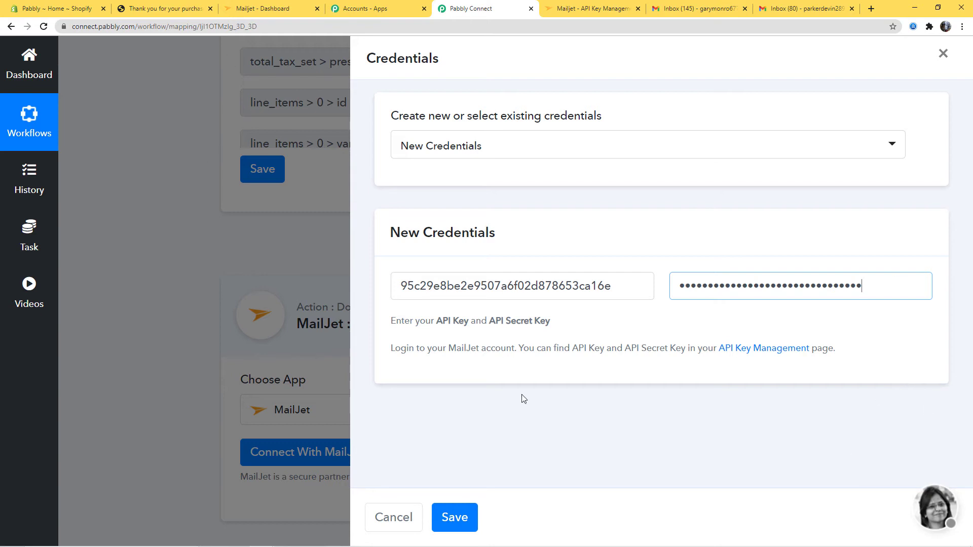
# Step: Save the MailJet credentials and review the connected action's From Address and email fields
pyautogui.click(468, 516)
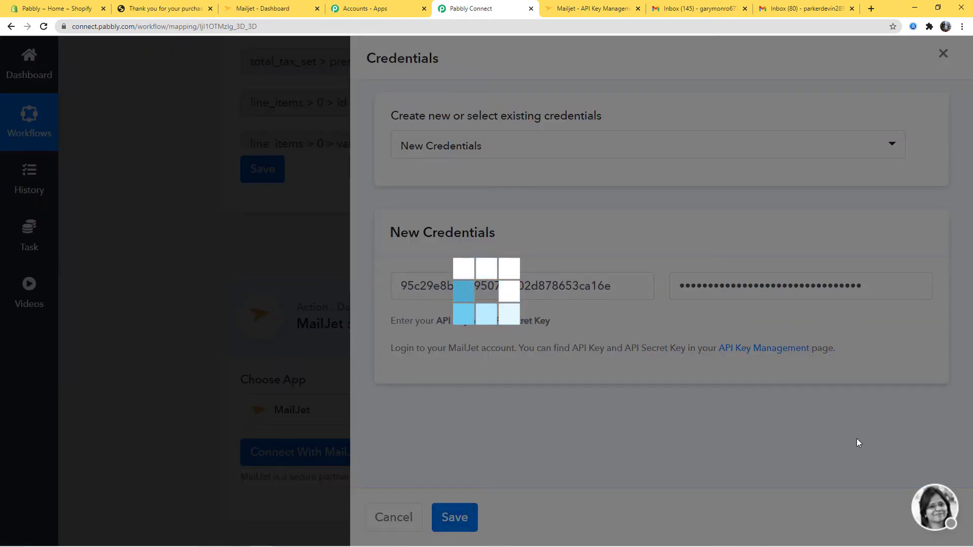
pyautogui.scroll(-10, 890, 294)
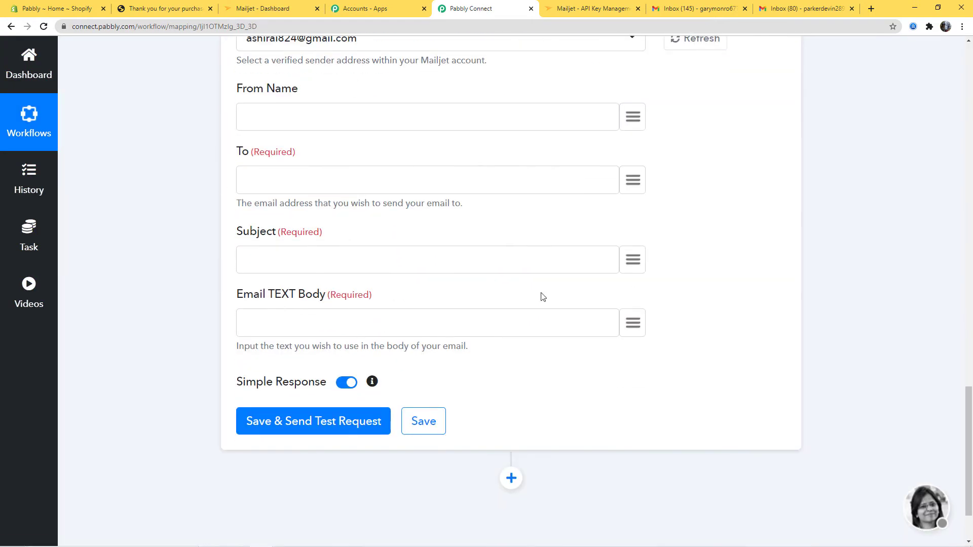
pyautogui.scroll(3, 842, 298)
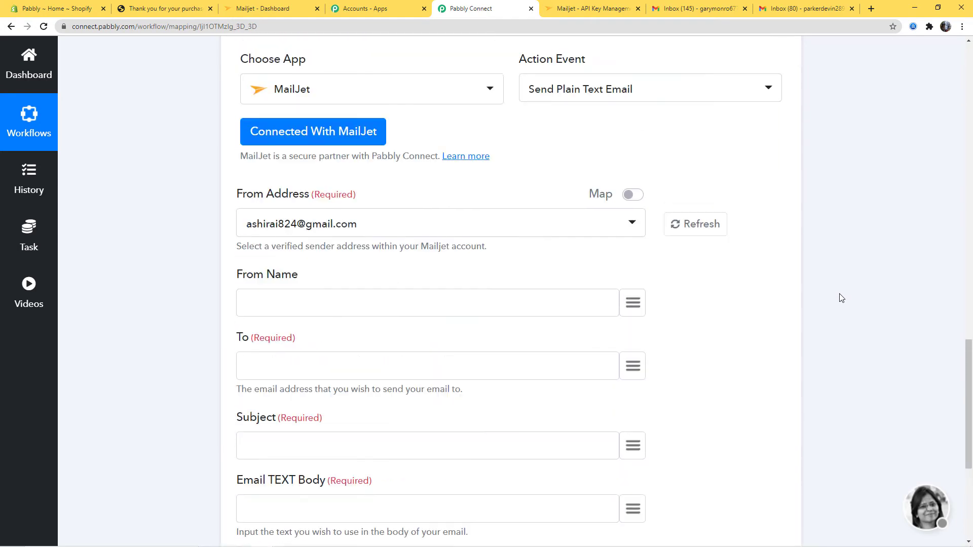
pyautogui.scroll(12, 842, 298)
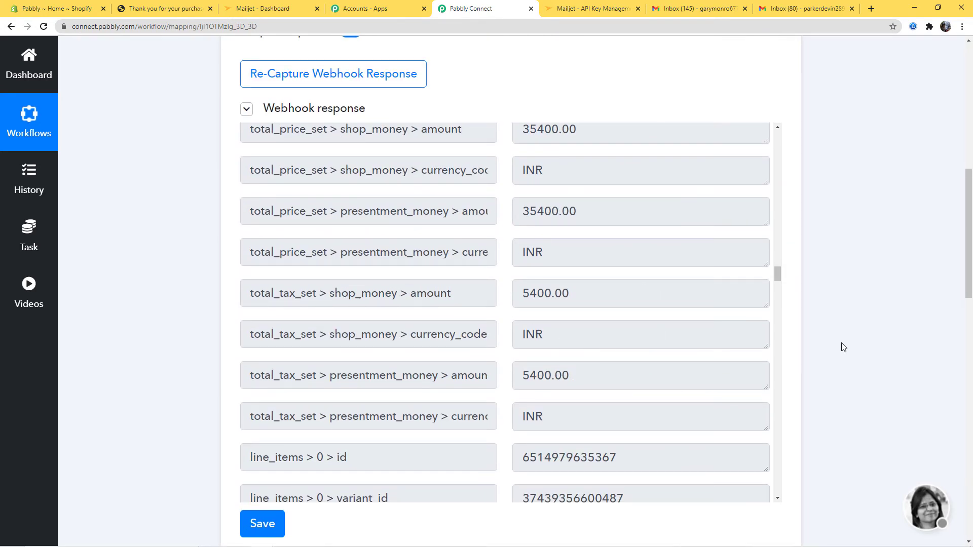
pyautogui.scroll(-12, 843, 347)
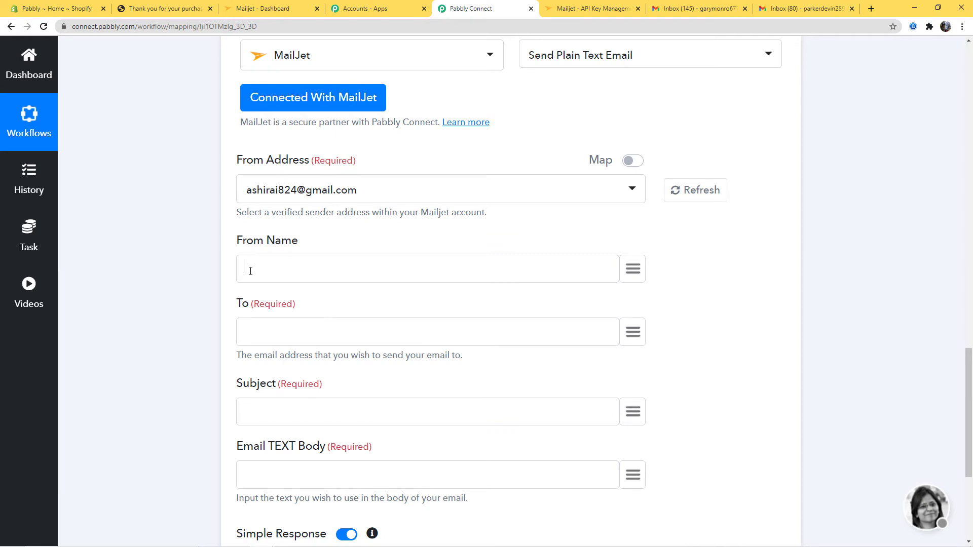
# Step: Enter the sender's name as From Name and map the order's customer email into To
pyautogui.click(634, 333)
pyautogui.write('em')
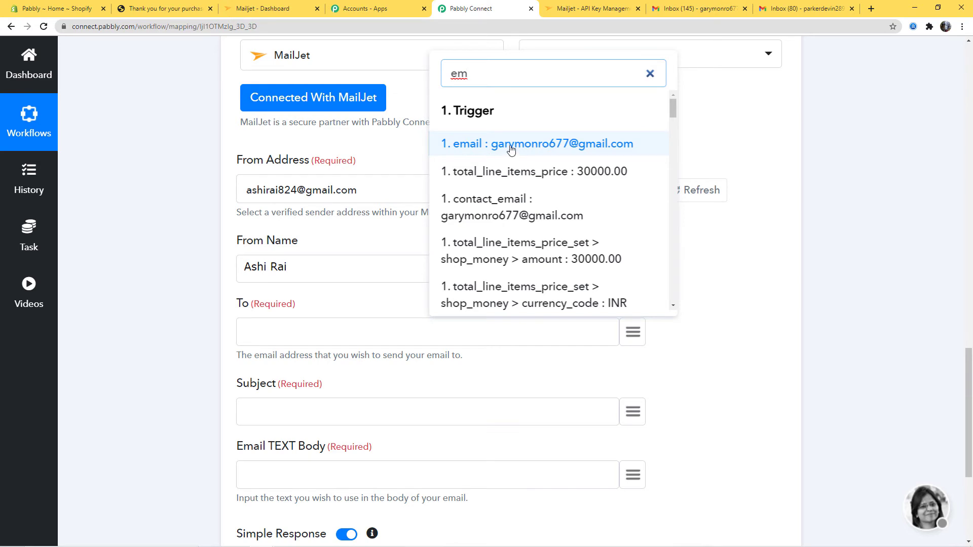
pyautogui.click(509, 145)
# Step: Set Subject to 'Shopify Order -' followed by the mapped line_items > 0 > title
pyautogui.scroll(-1, 221, 350)
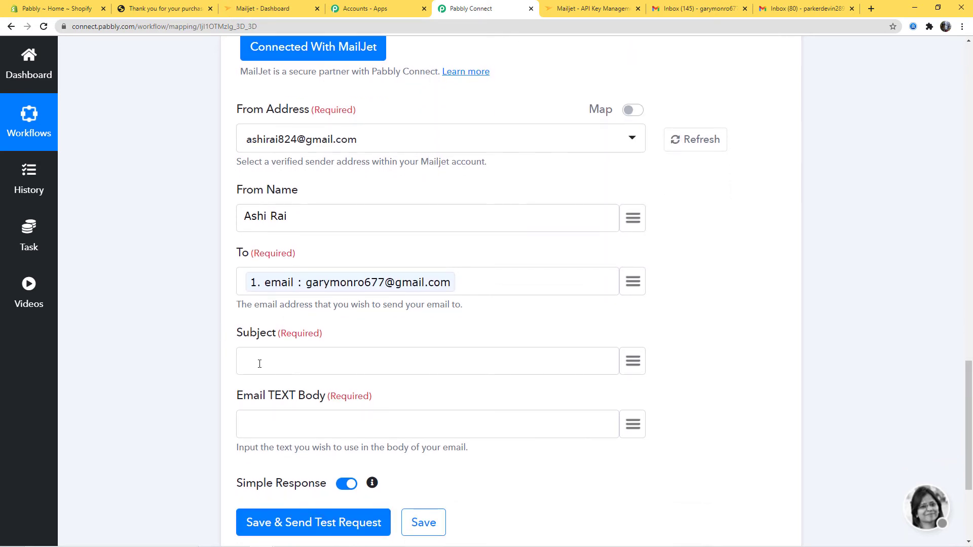
pyautogui.write('Shopify Order -')
pyautogui.click(633, 361)
pyautogui.write('lin')
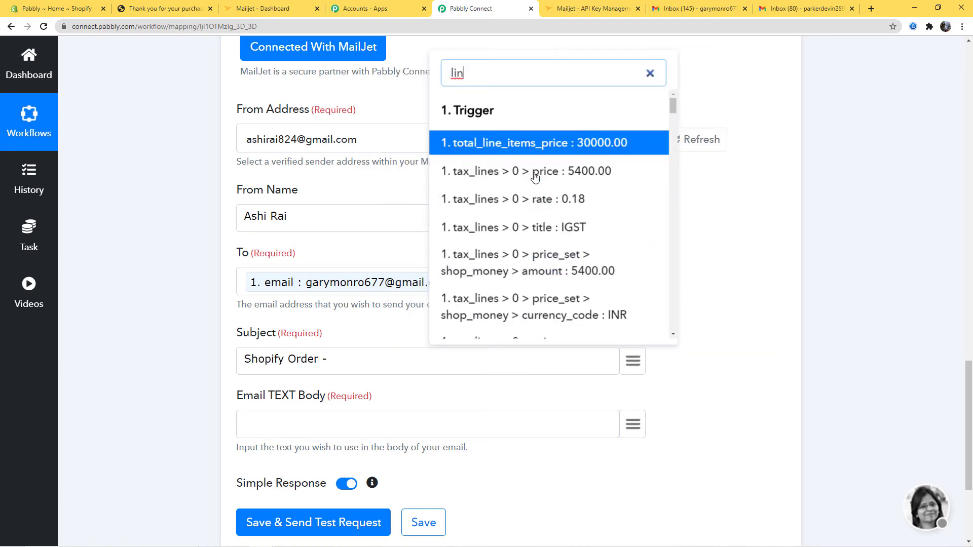
pyautogui.scroll(-5, 541, 228)
pyautogui.scroll(-5, 542, 235)
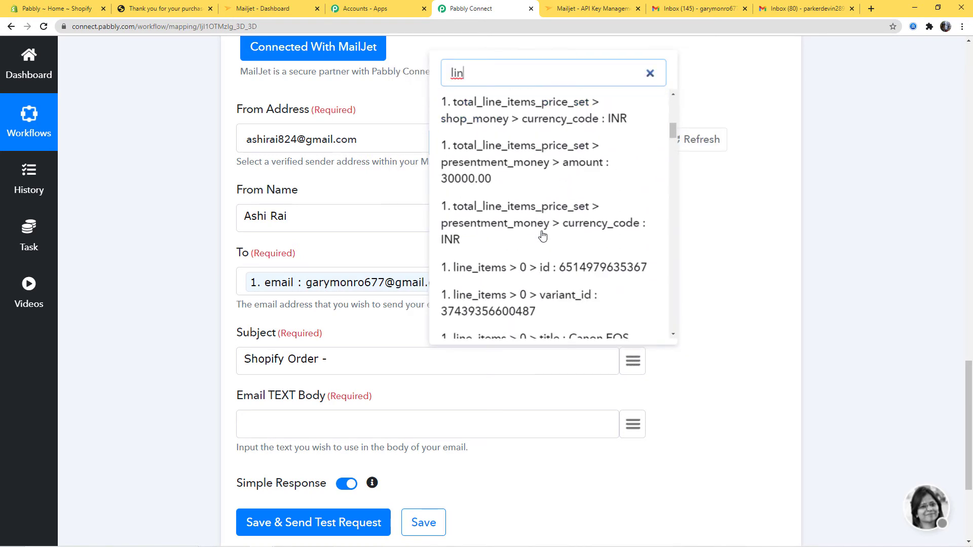
pyautogui.click(556, 199)
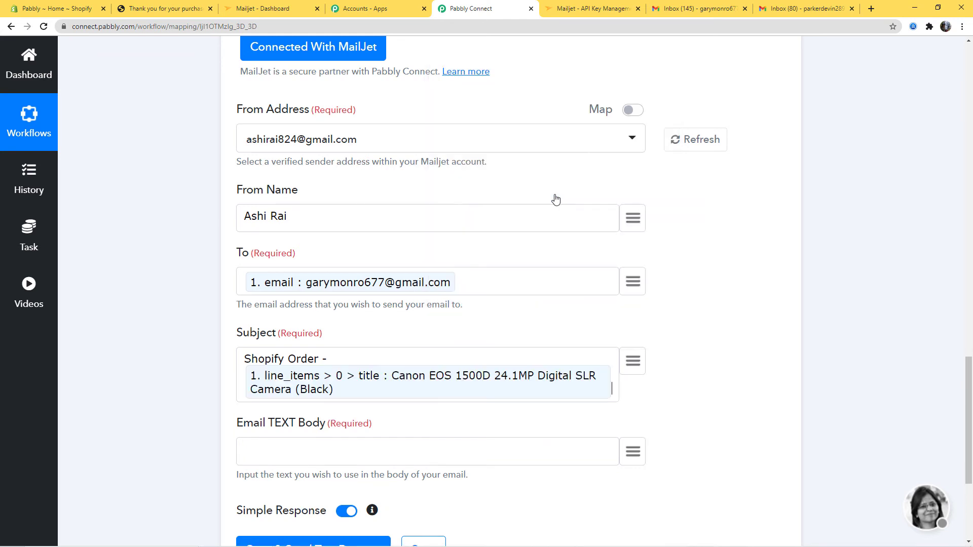
pyautogui.scroll(-2, 659, 386)
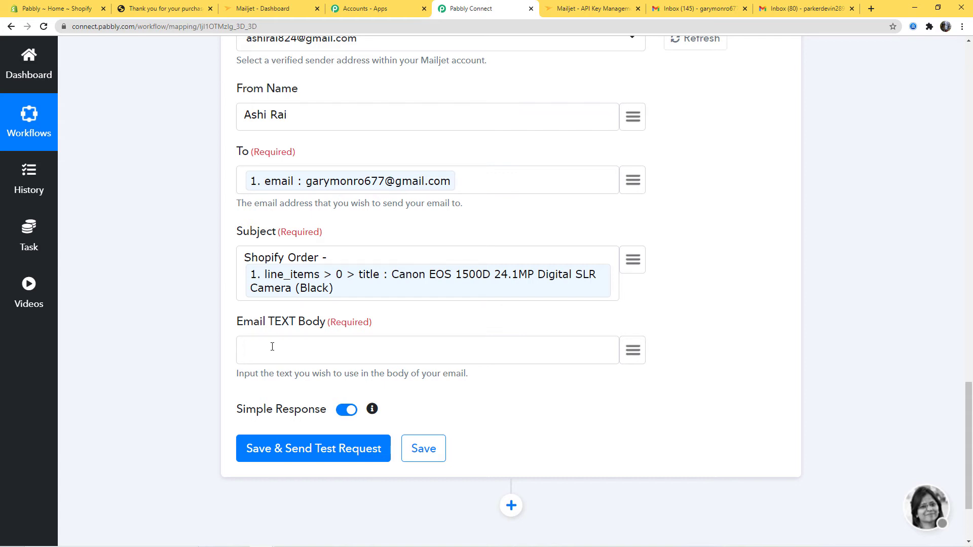
# Step: Start the email body with 'Hi' plus the mapped billing first_name and last_name
pyautogui.scroll(-2, 272, 346)
pyautogui.click(274, 253)
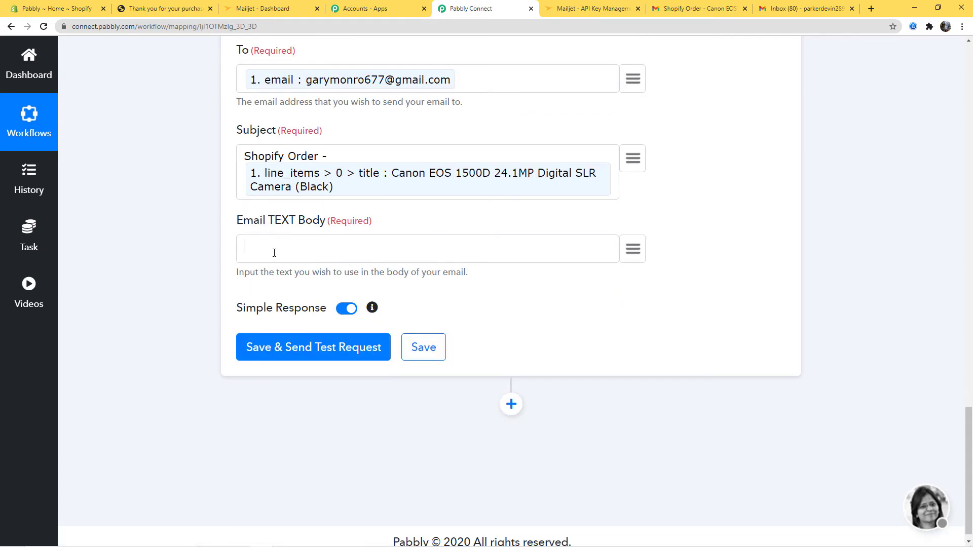
pyautogui.write('Hi,')
pyautogui.click(632, 252)
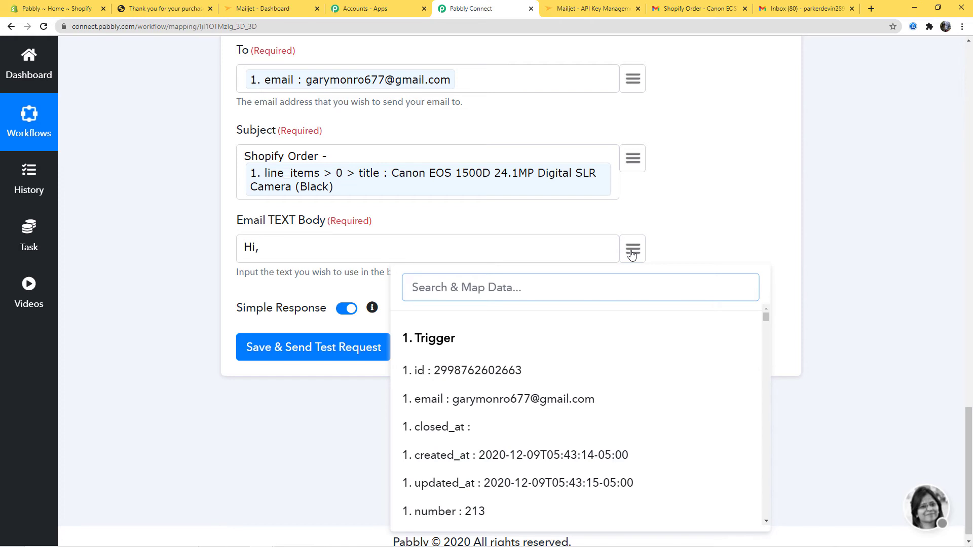
pyautogui.write('firs')
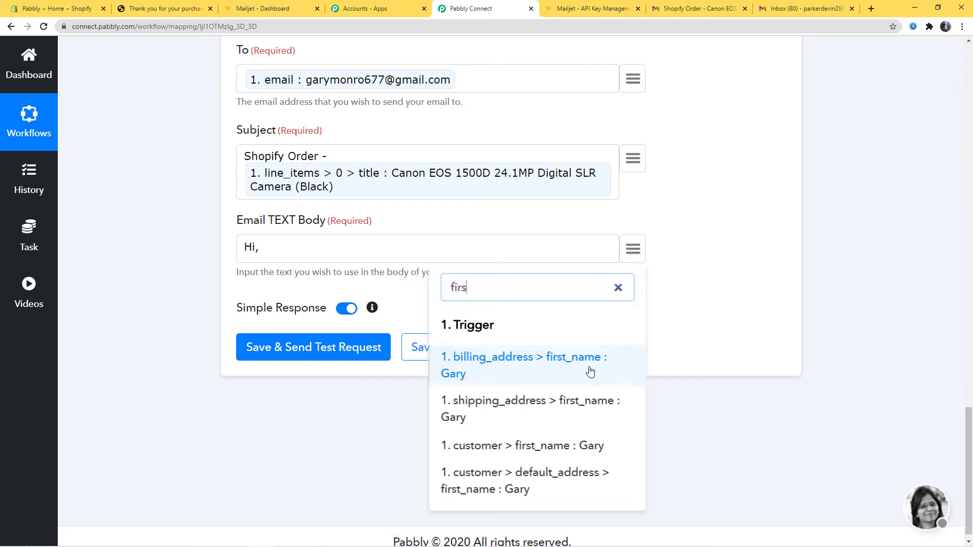
pyautogui.click(591, 371)
pyautogui.click(633, 254)
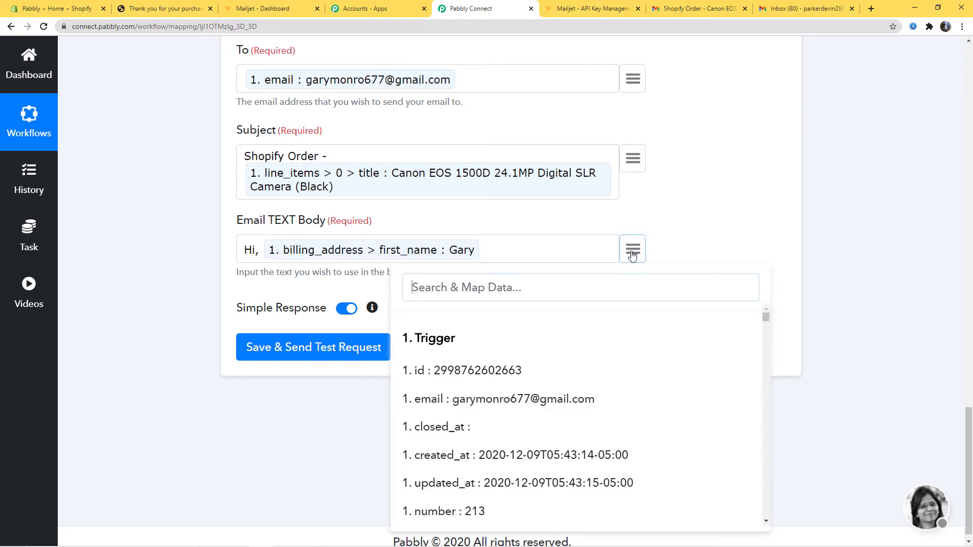
pyautogui.write('last')
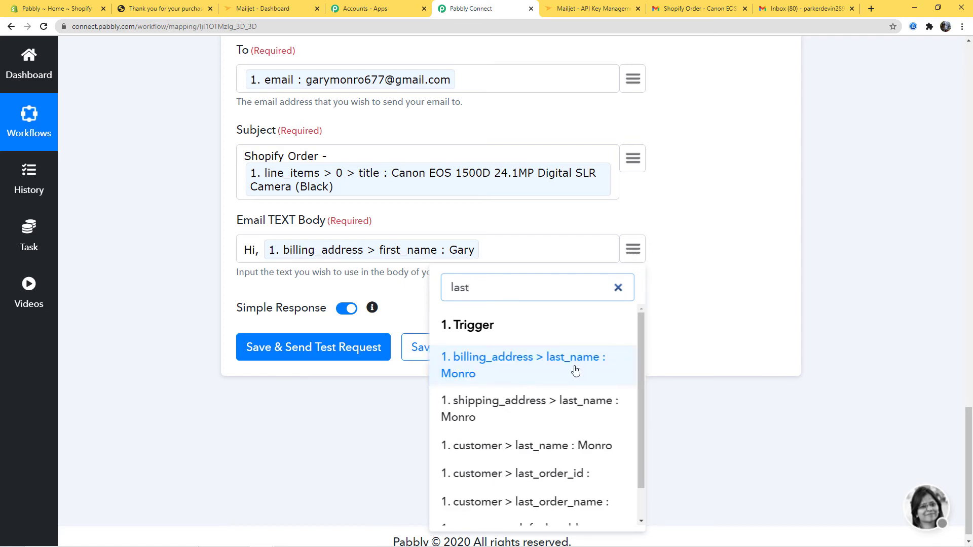
pyautogui.click(576, 370)
pyautogui.write('.')
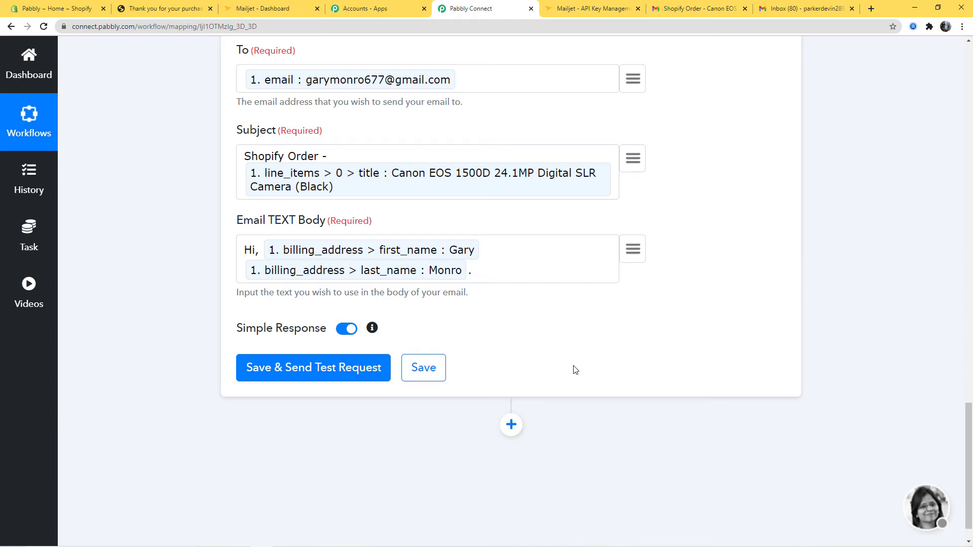
# Step: Add a line 'Thank you for purchasing' followed by the mapped product title
pyautogui.write('nThank you for purchasing')
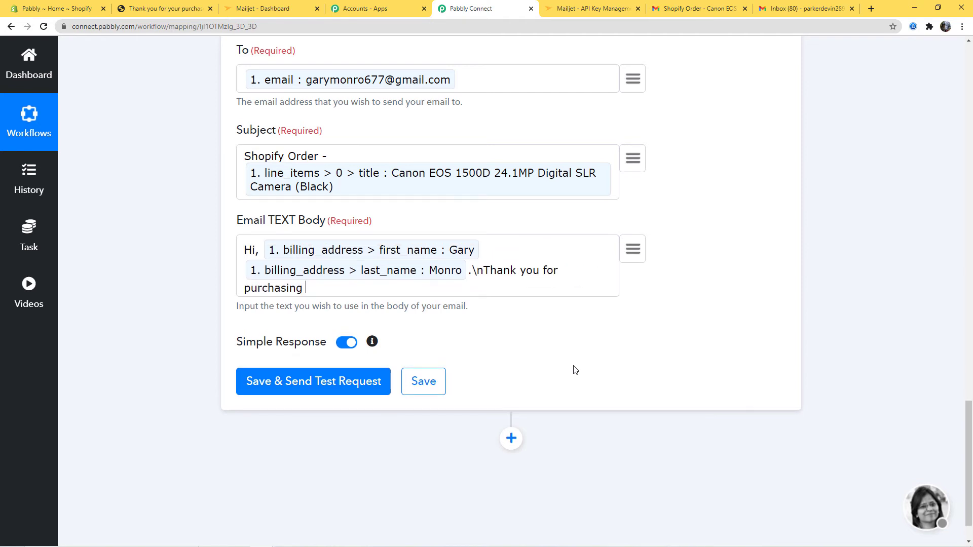
pyautogui.click(634, 248)
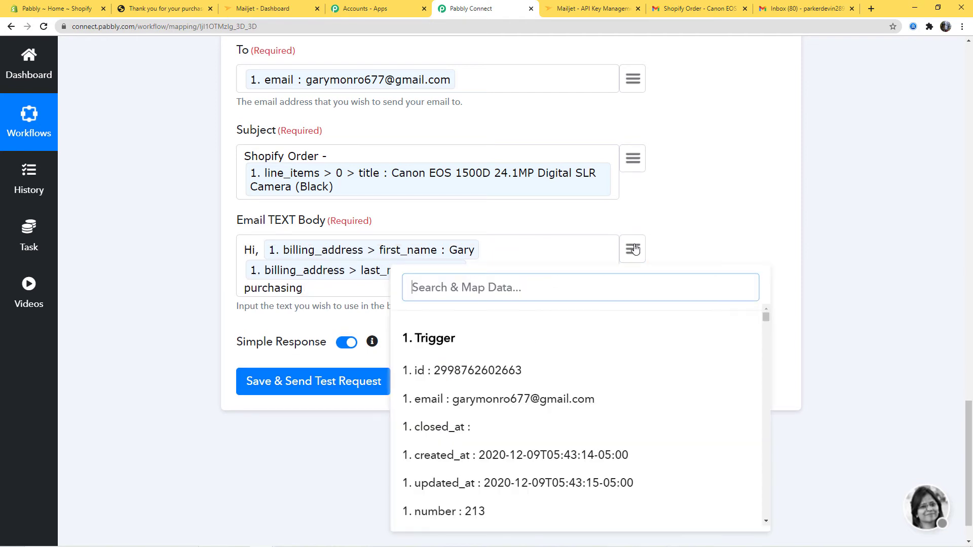
pyautogui.write('can')
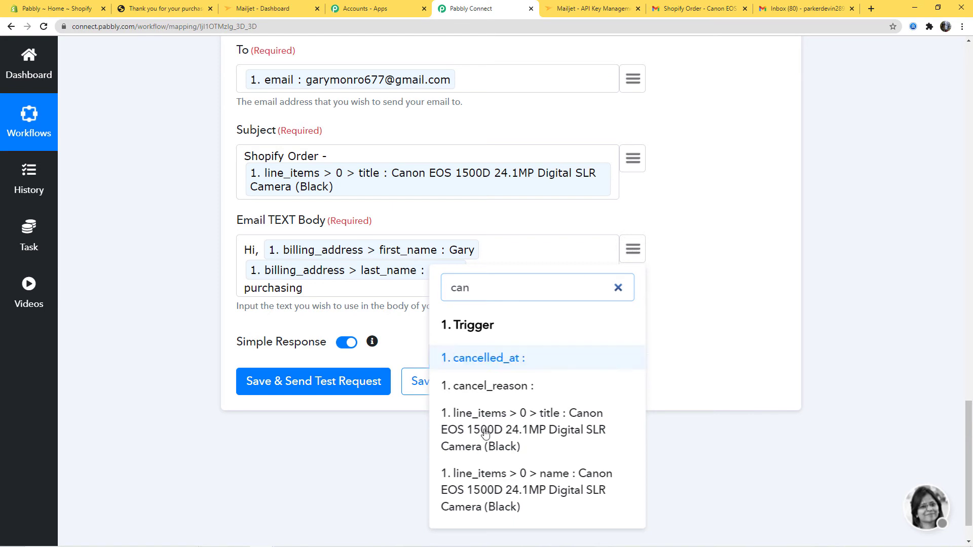
pyautogui.click(519, 423)
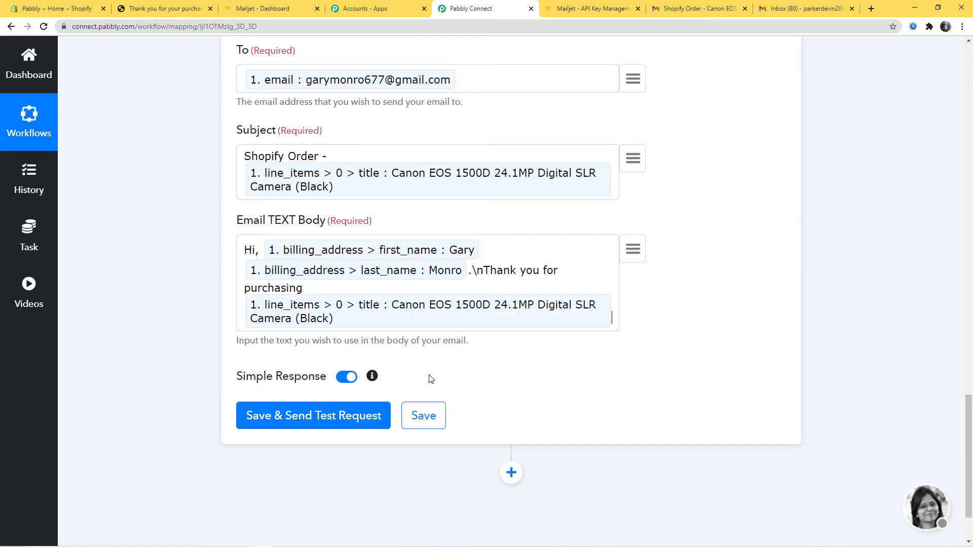
# Step: Add a line 'Amount -' followed by the order's mapped total_price
pyautogui.write('.')
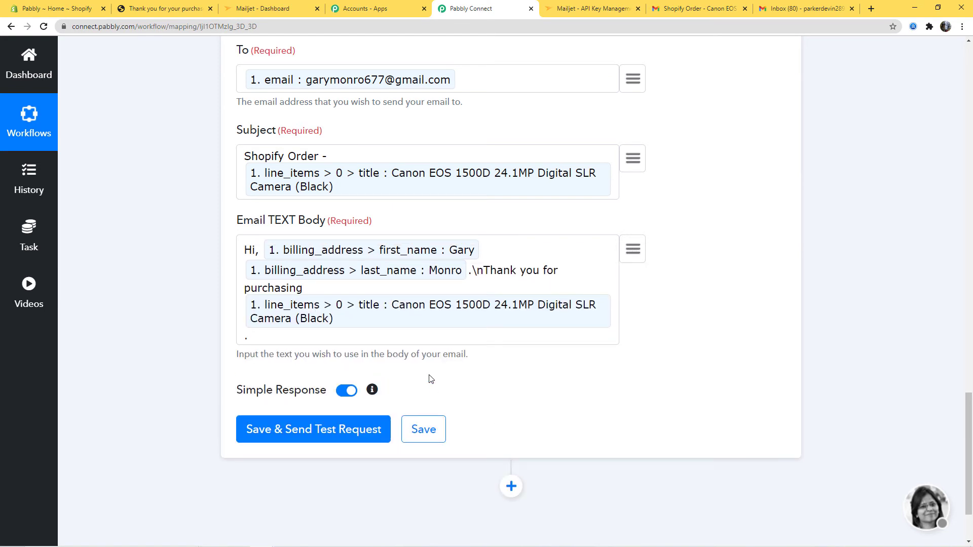
pyautogui.write('\\nAmount -')
pyautogui.click(627, 256)
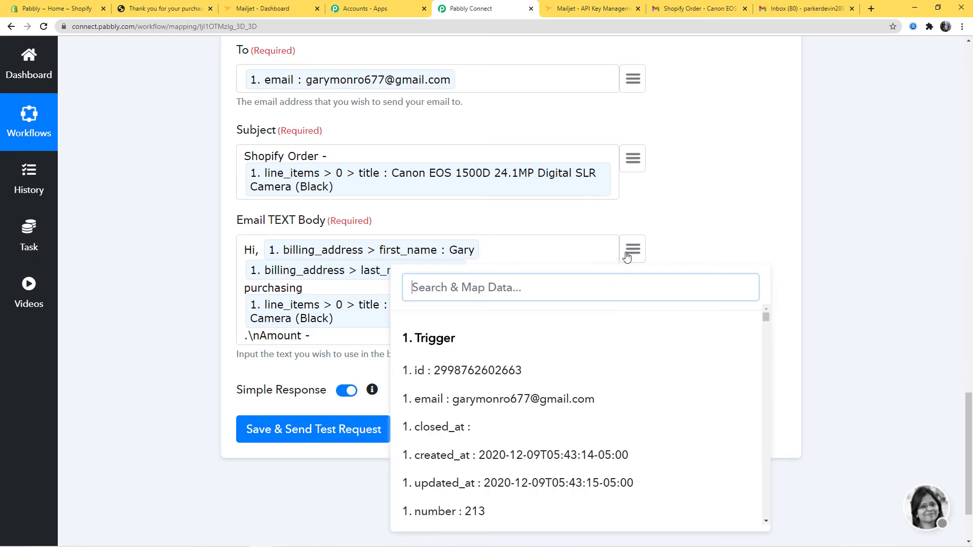
pyautogui.write('tot')
pyautogui.click(580, 363)
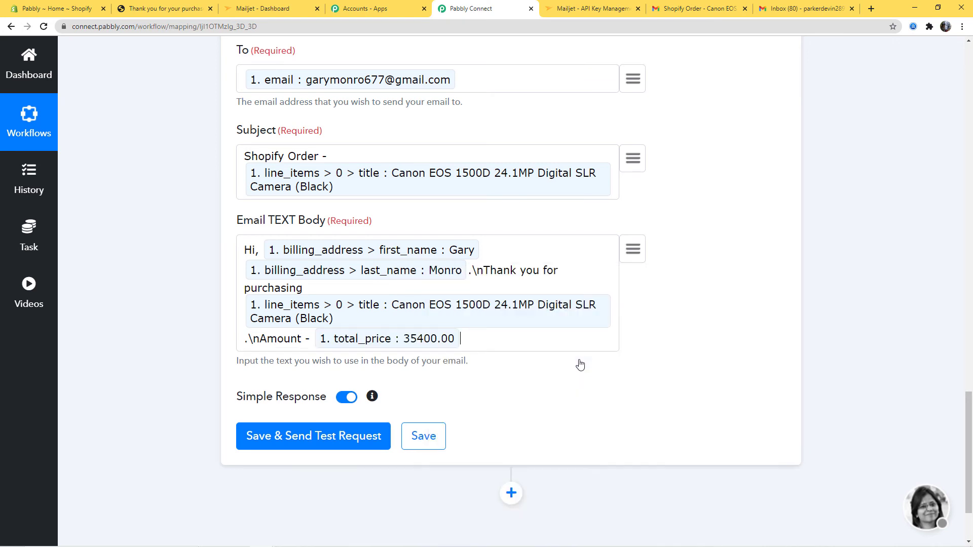
# Step: End the body with 'Your Payment Status is' plus the mapped financial_status
pyautogui.write('.\\nYour Payment Status')
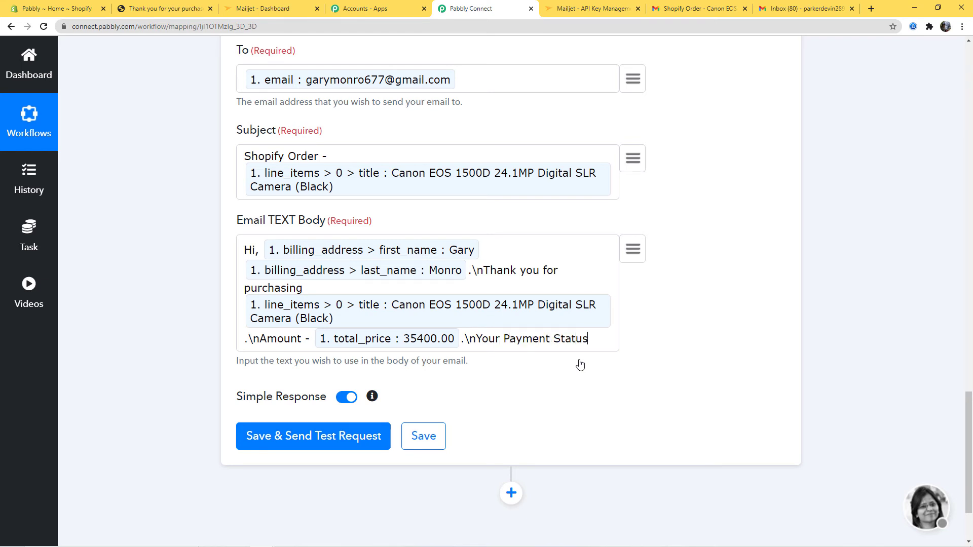
pyautogui.write(' is')
pyautogui.click(638, 252)
pyautogui.write('fin')
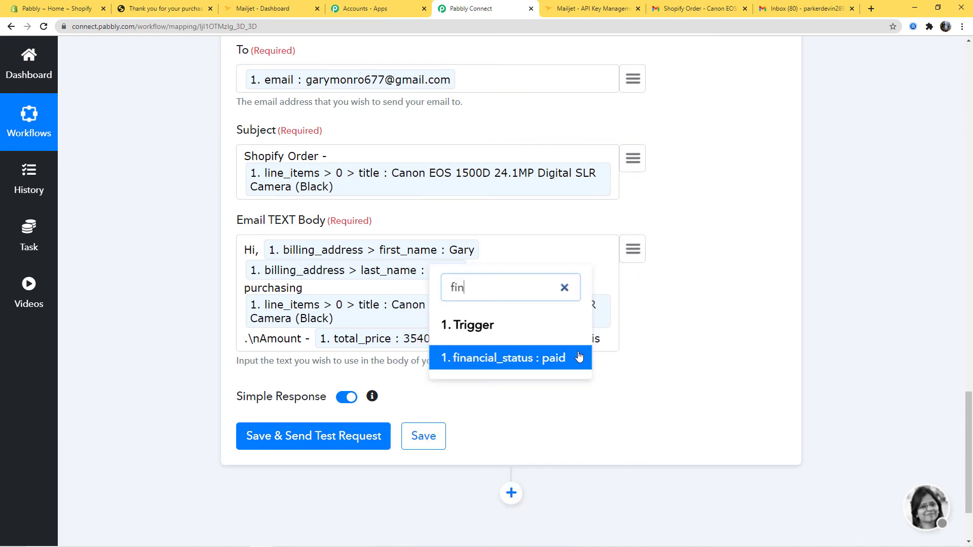
pyautogui.click(580, 358)
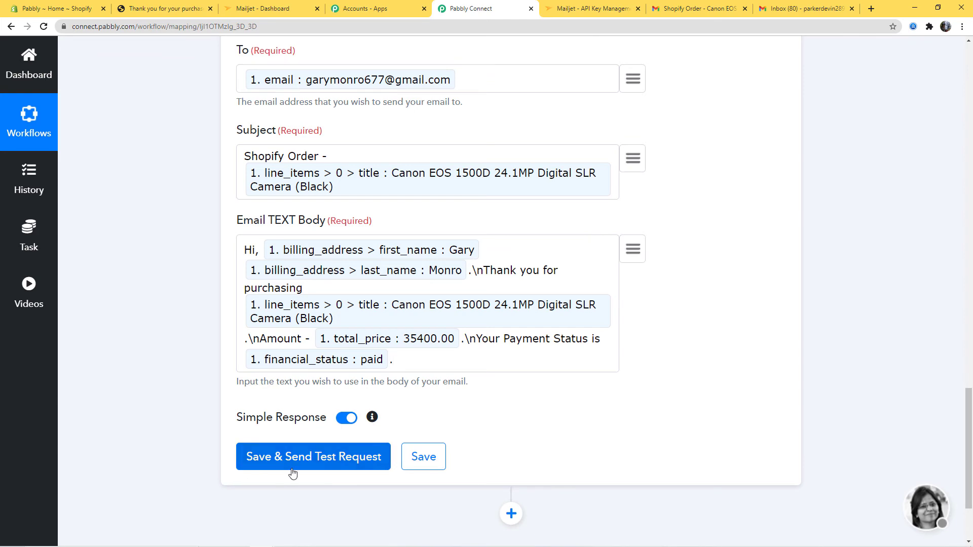
# Step: Send a MailJet test request, save the action, confirm, and switch to the Gmail tab
pyautogui.click(325, 465)
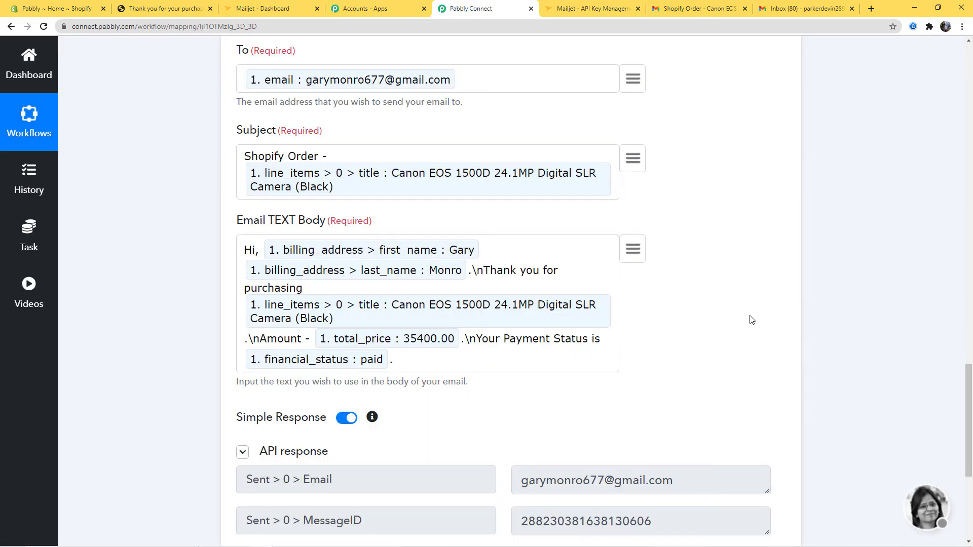
pyautogui.scroll(-4, 793, 325)
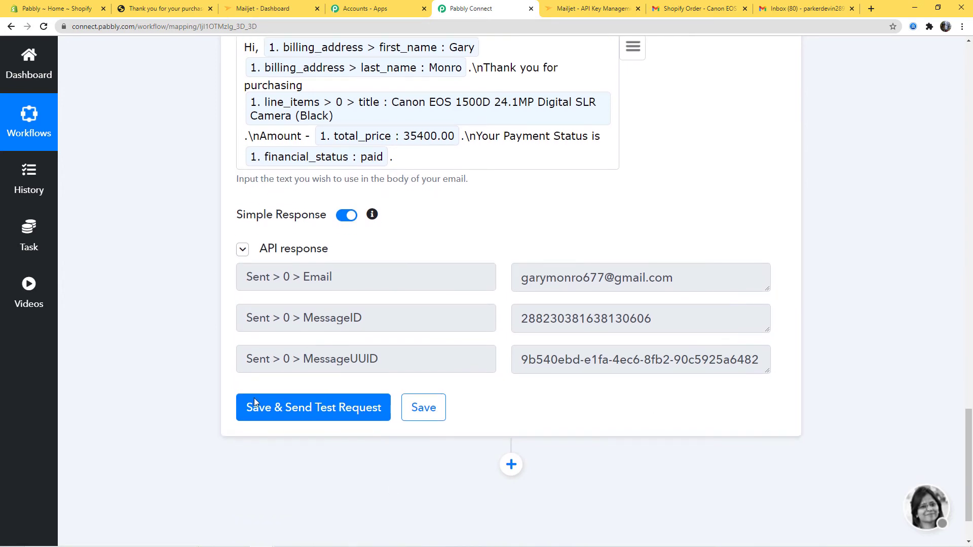
pyautogui.click(426, 408)
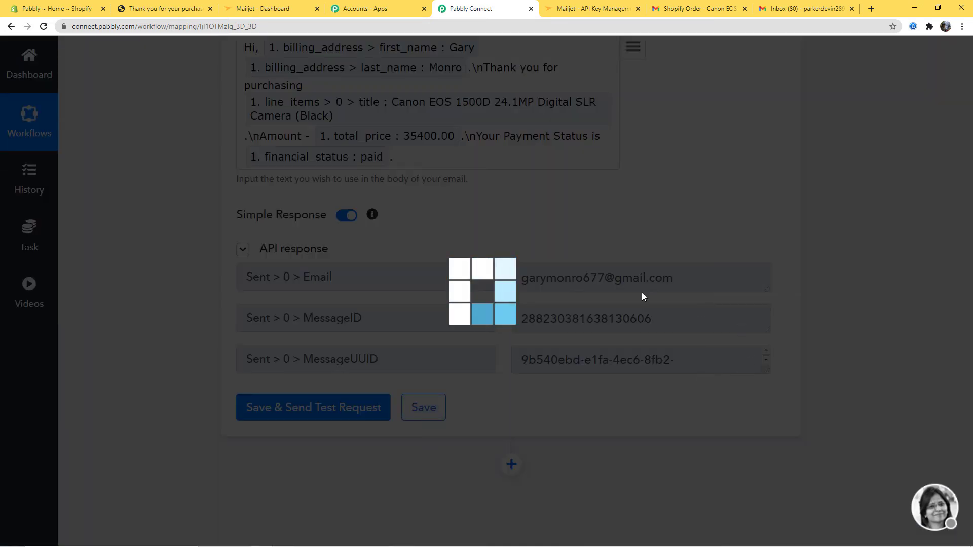
pyautogui.click(495, 375)
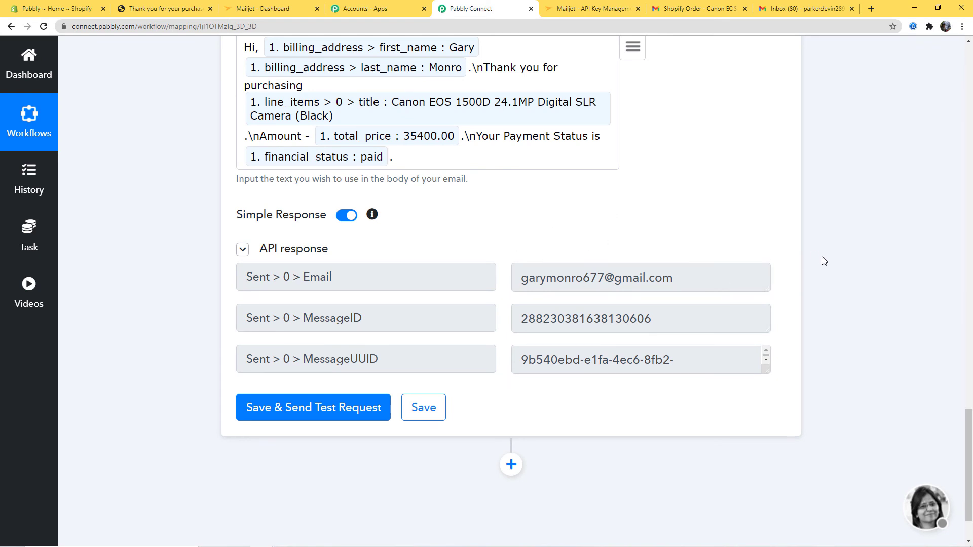
pyautogui.click(694, 8)
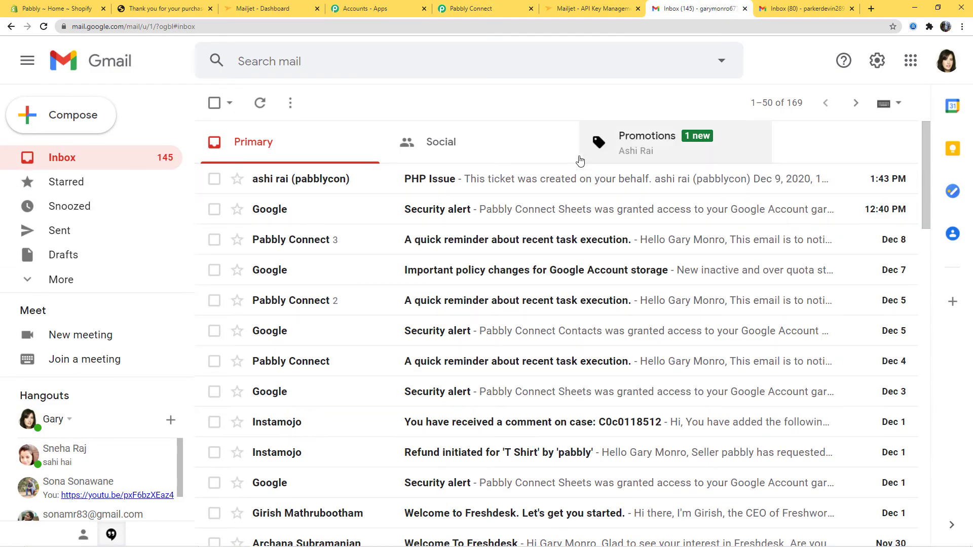
# Step: Open the new 'Shopify Order - Canon EOS 1500D' email under Promotions
pyautogui.click(659, 149)
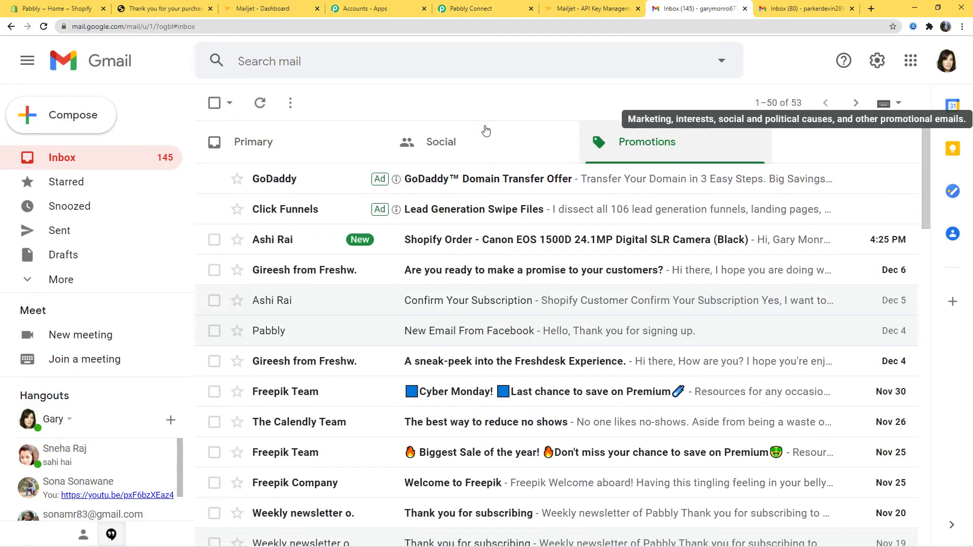
pyautogui.click(469, 247)
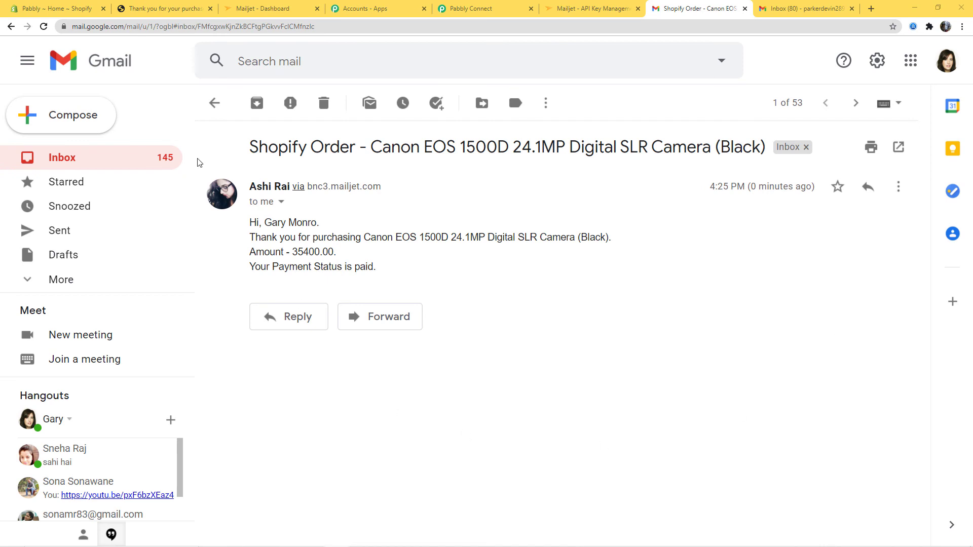
# Step: Browse the store catalog to the HP Laptop and choose Buy It Now
pyautogui.click(170, 6)
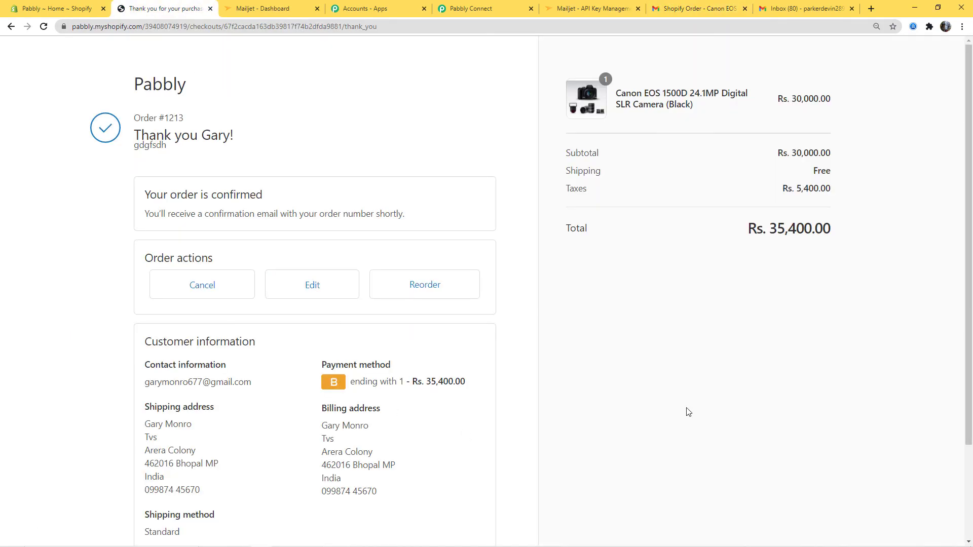
pyautogui.scroll(-3, 679, 416)
pyautogui.click(460, 461)
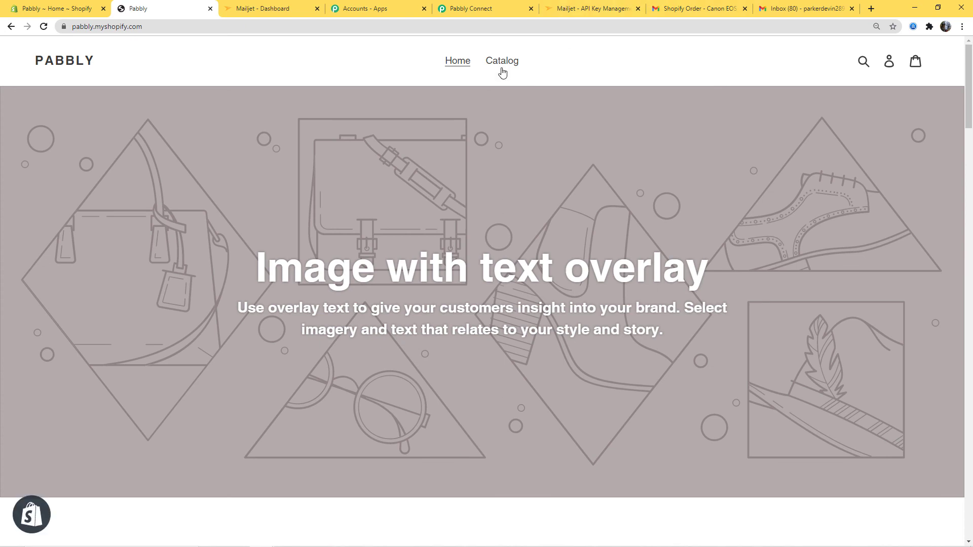
pyautogui.click(512, 63)
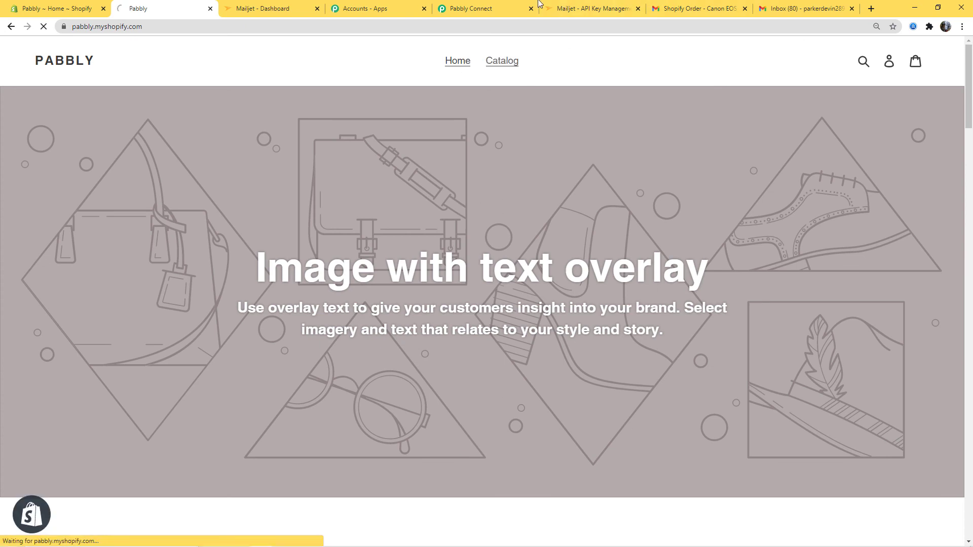
pyautogui.scroll(-3, 635, 345)
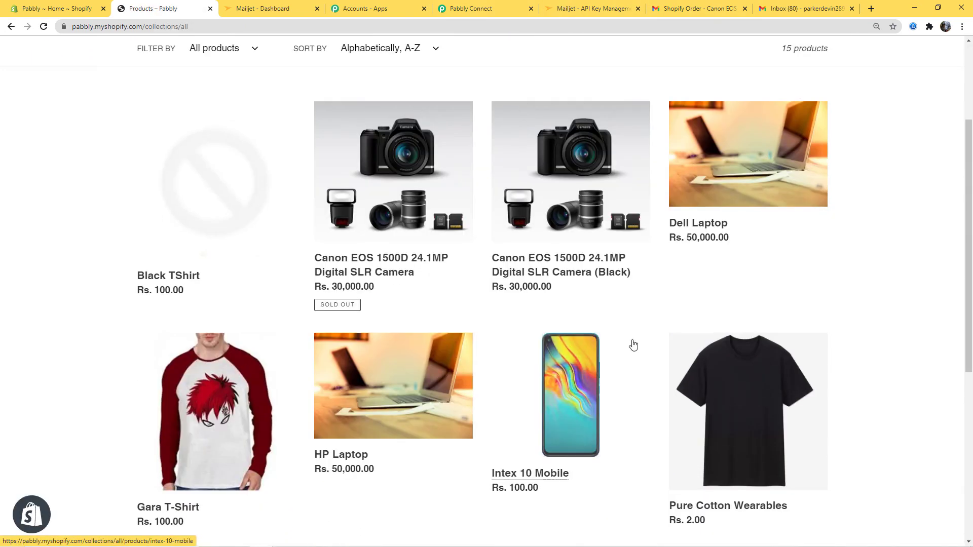
pyautogui.click(448, 385)
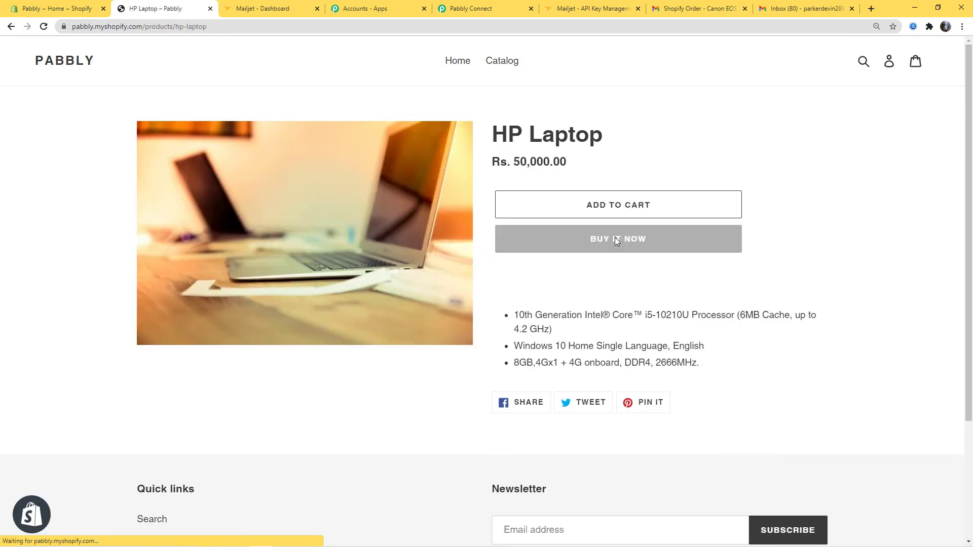
pyautogui.click(615, 239)
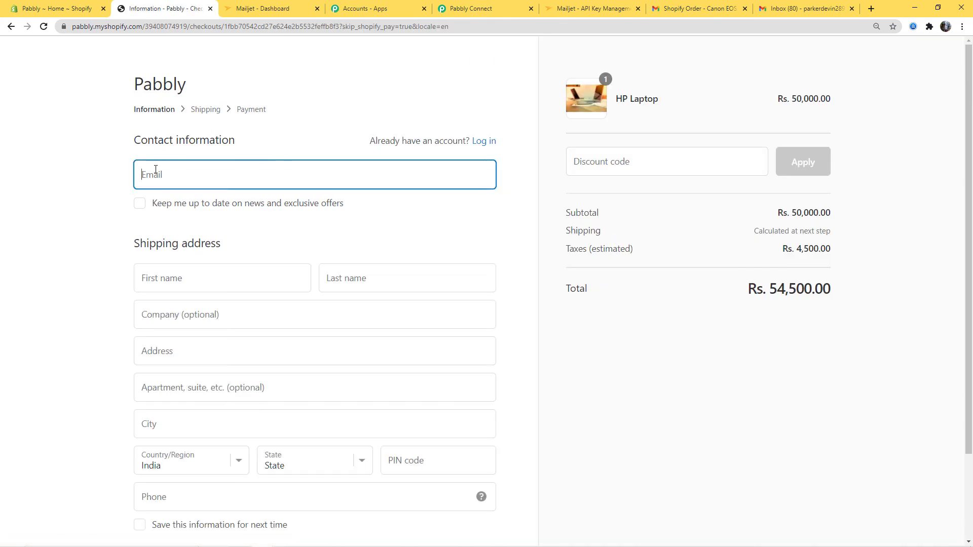
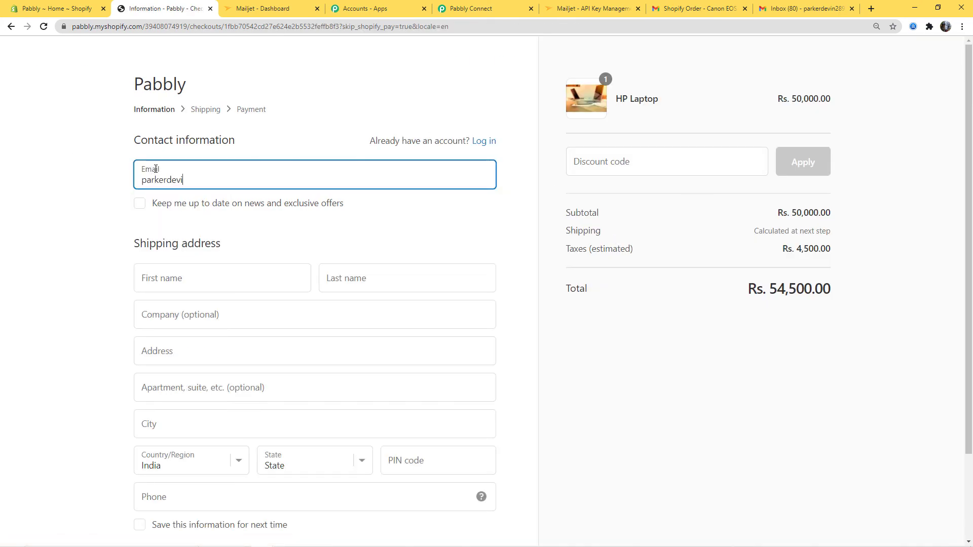
# Step: Enter the customer's email, first name and last name at checkout
pyautogui.click(169, 277)
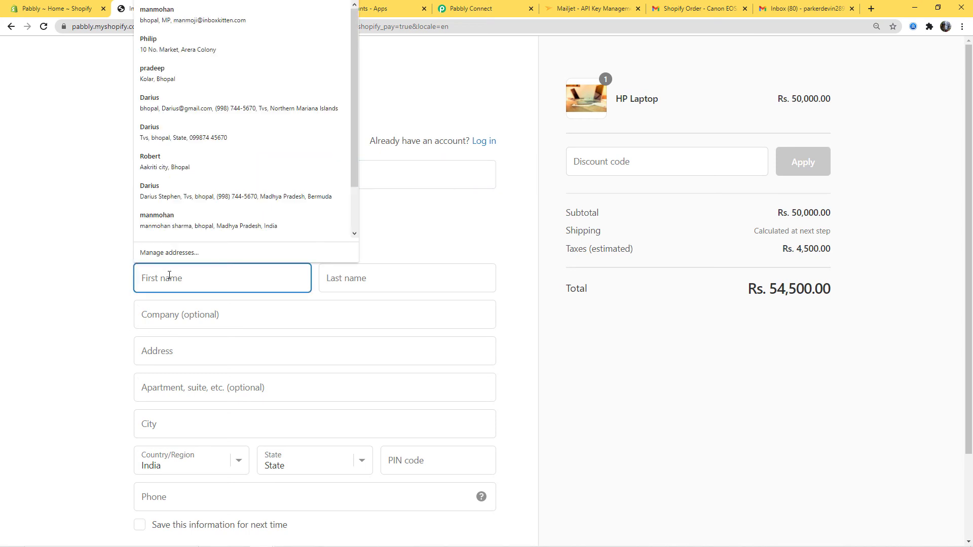
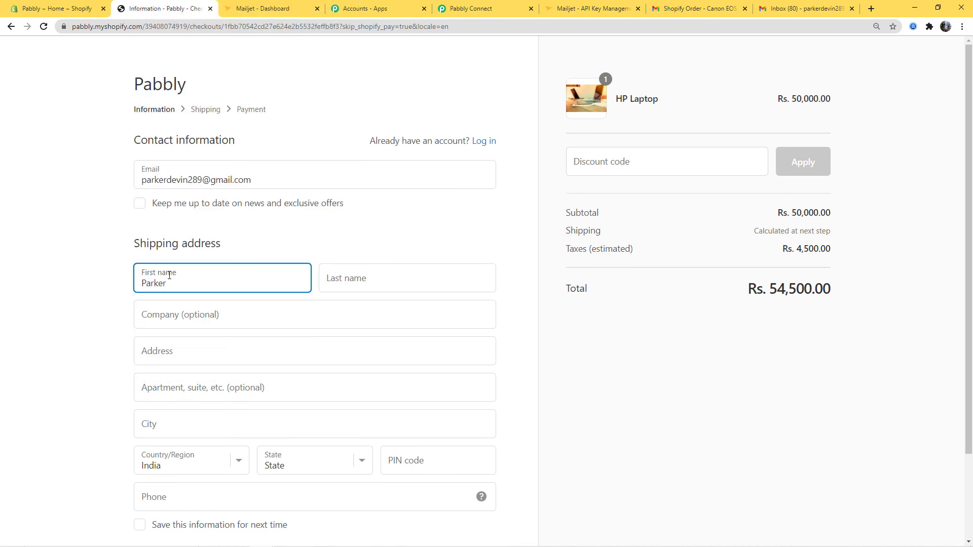
pyautogui.click(321, 283)
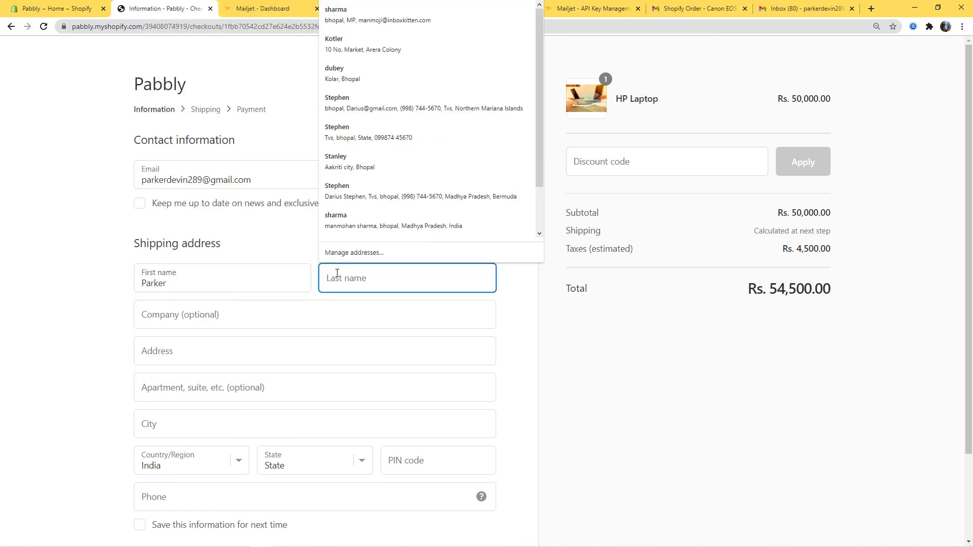
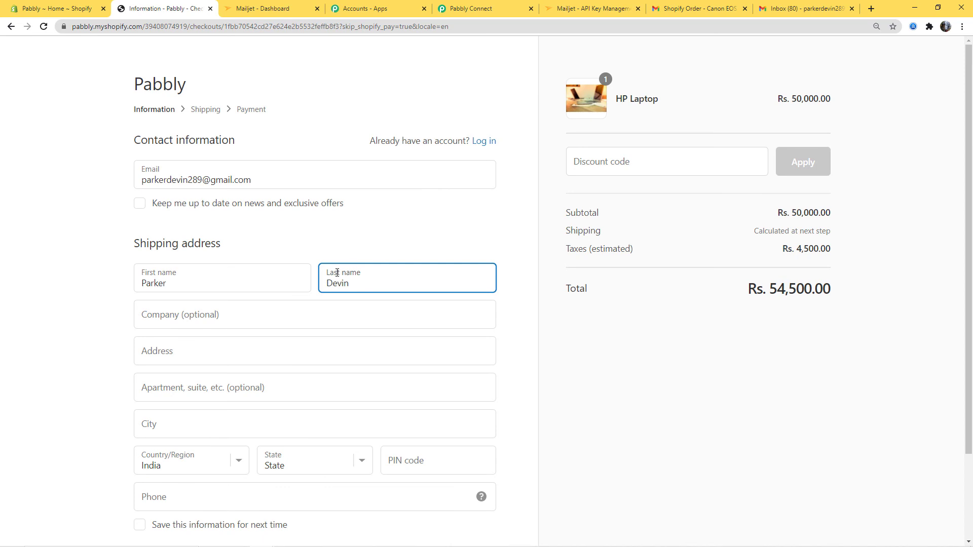
pyautogui.click(165, 312)
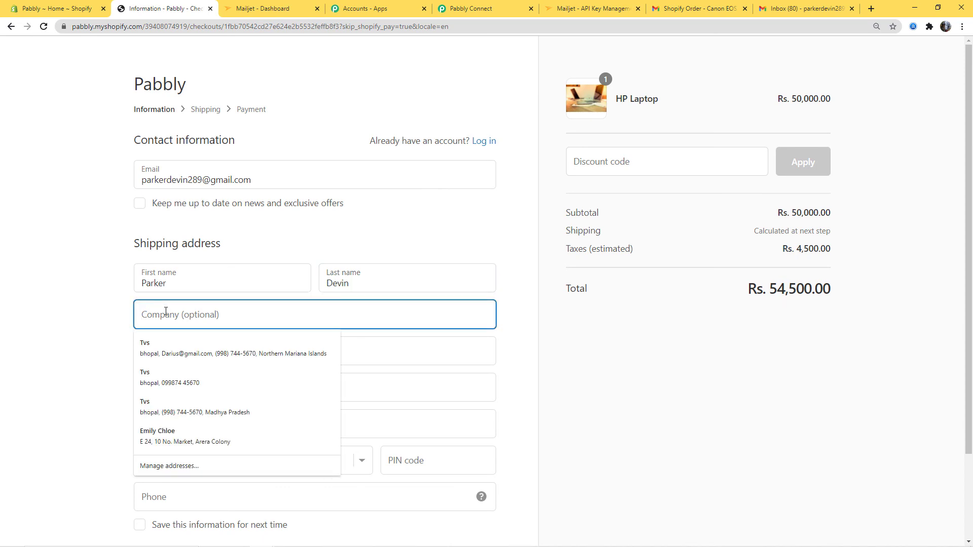
# Step: Fill the shipping address from a saved entry, edit the street line, and continue with Standard shipping
pyautogui.click(150, 383)
pyautogui.scroll(-2, 154, 248)
pyautogui.click(144, 257)
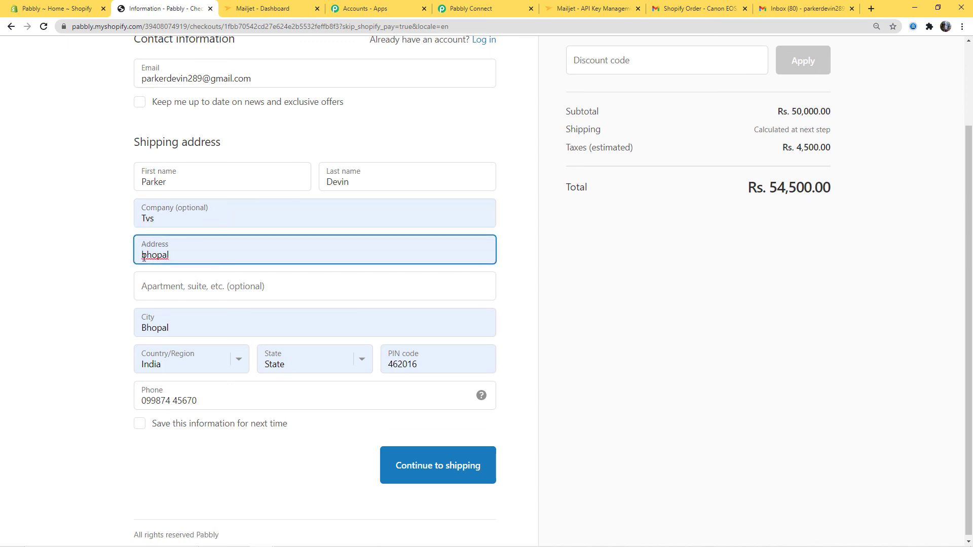
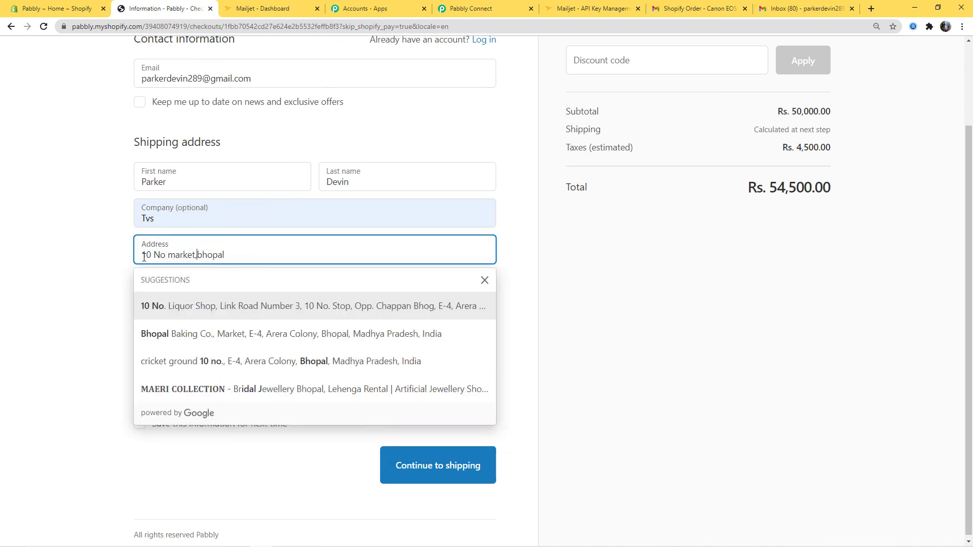
pyautogui.click(597, 397)
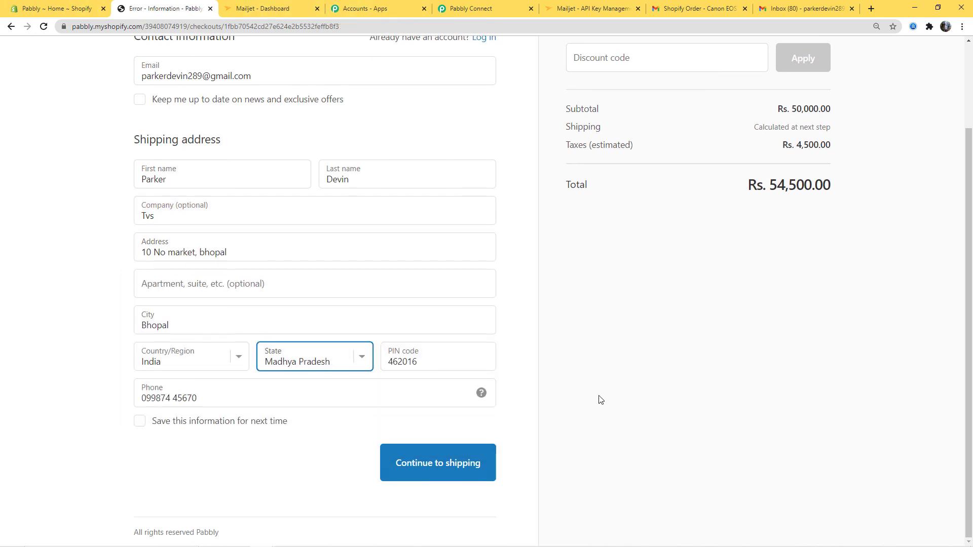
pyautogui.click(435, 468)
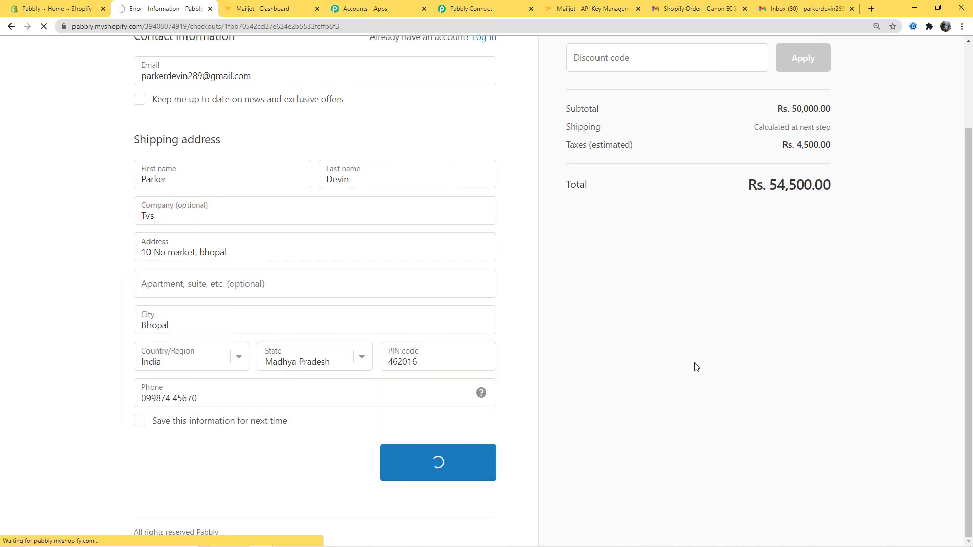
pyautogui.click(451, 316)
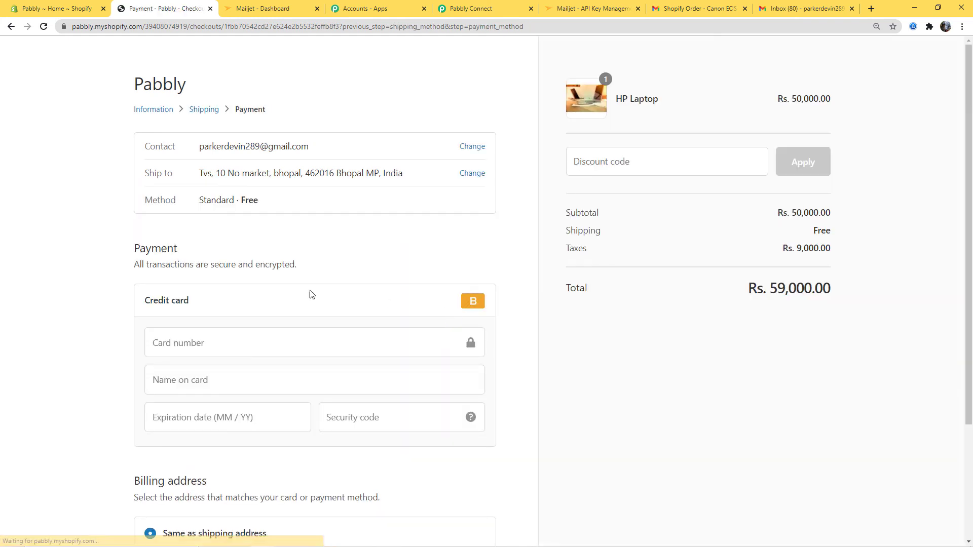
# Step: Enter the test card number, name, expiry and security code, and pay Rs. 59,000.00
pyautogui.click(326, 339)
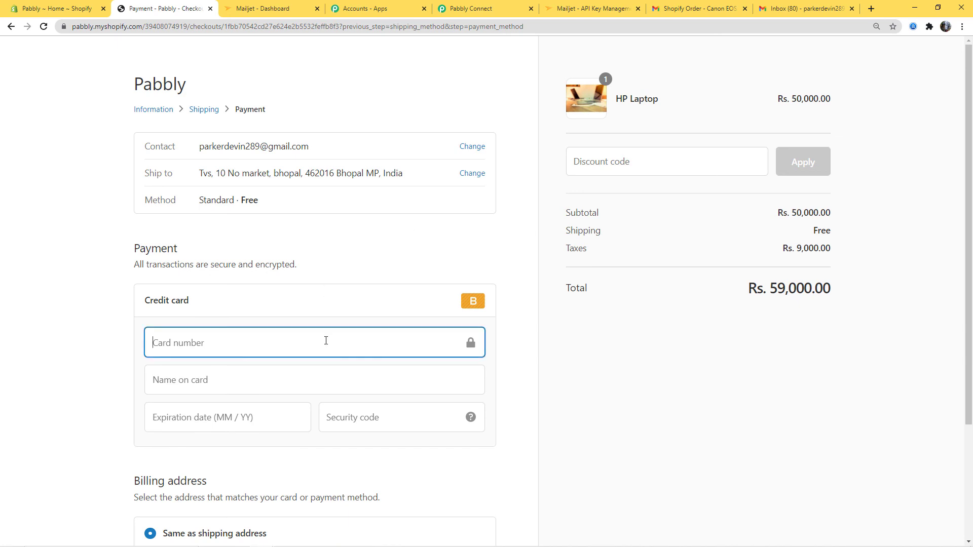
pyautogui.write('1')
pyautogui.click(319, 379)
pyautogui.write('Test Card')
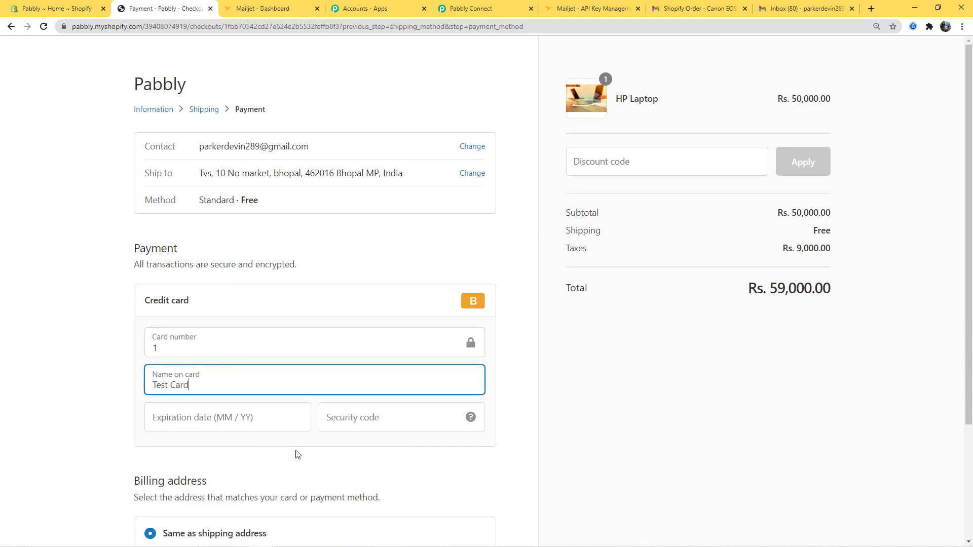
pyautogui.click(292, 424)
pyautogui.write('033')
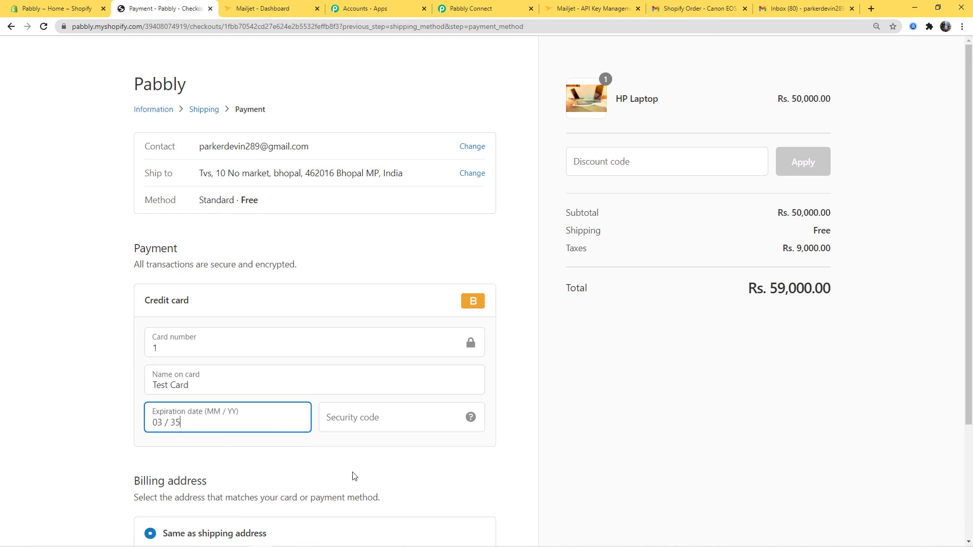
pyautogui.click(372, 416)
pyautogui.write('124')
pyautogui.scroll(-3, 487, 396)
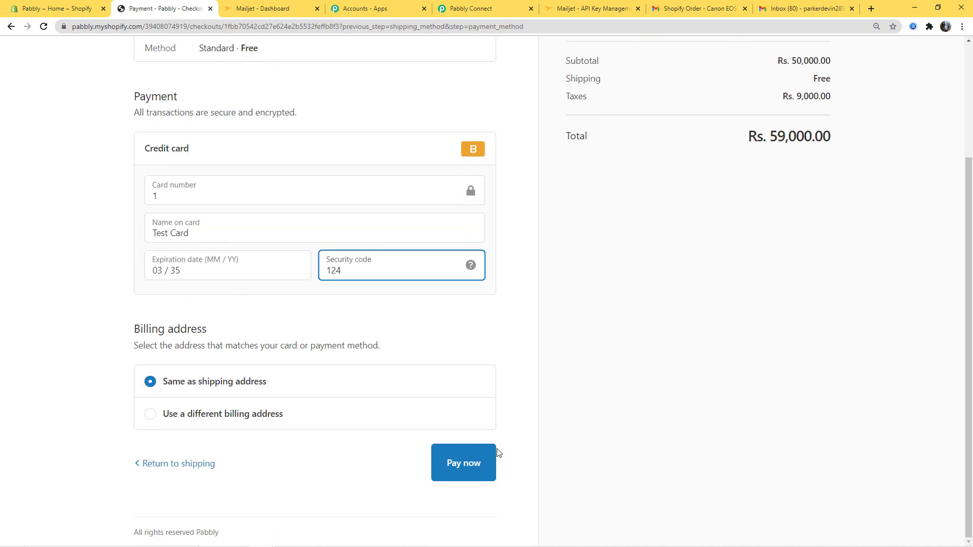
pyautogui.click(489, 458)
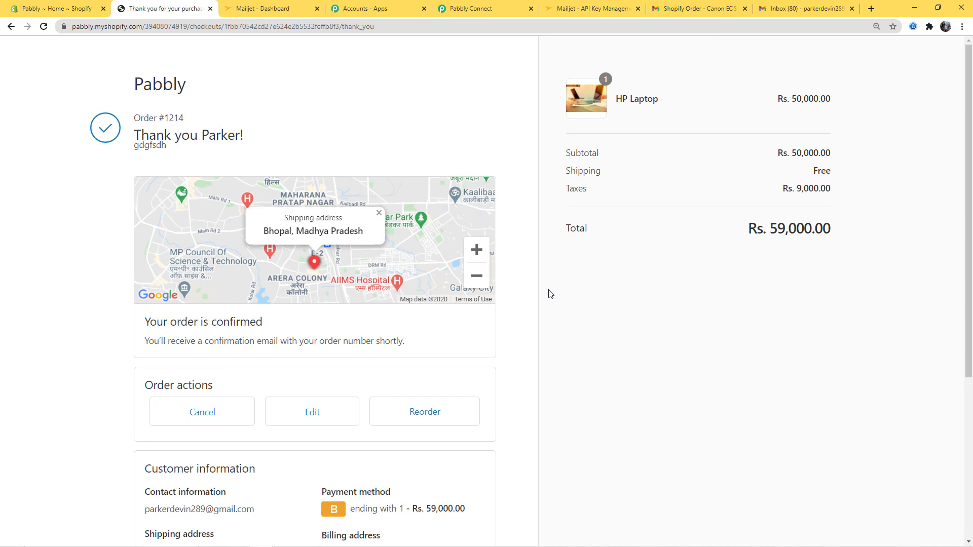
# Step: Review the confirmed order #1214, then switch to the Gmail inbox
pyautogui.scroll(-2, 542, 311)
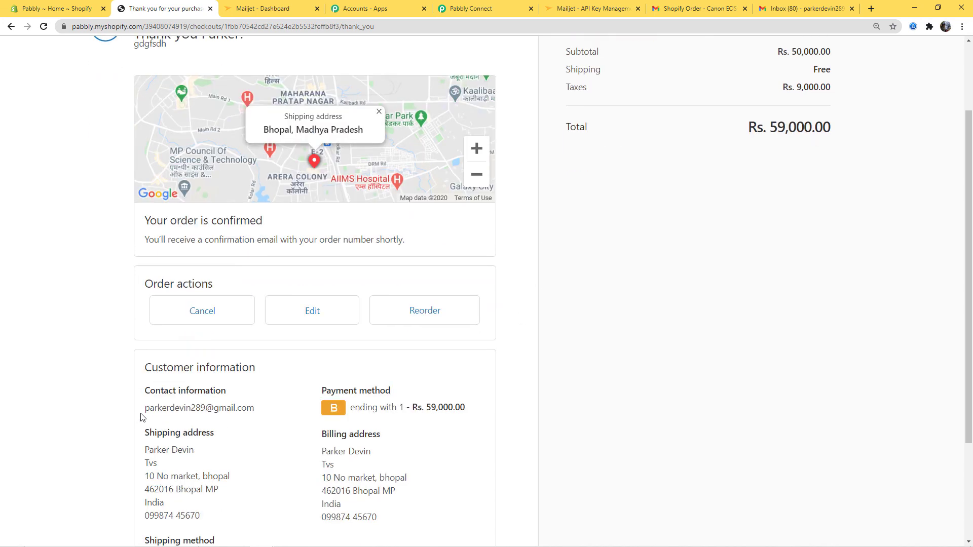
pyautogui.moveTo(143, 411); pyautogui.dragTo(251, 408)
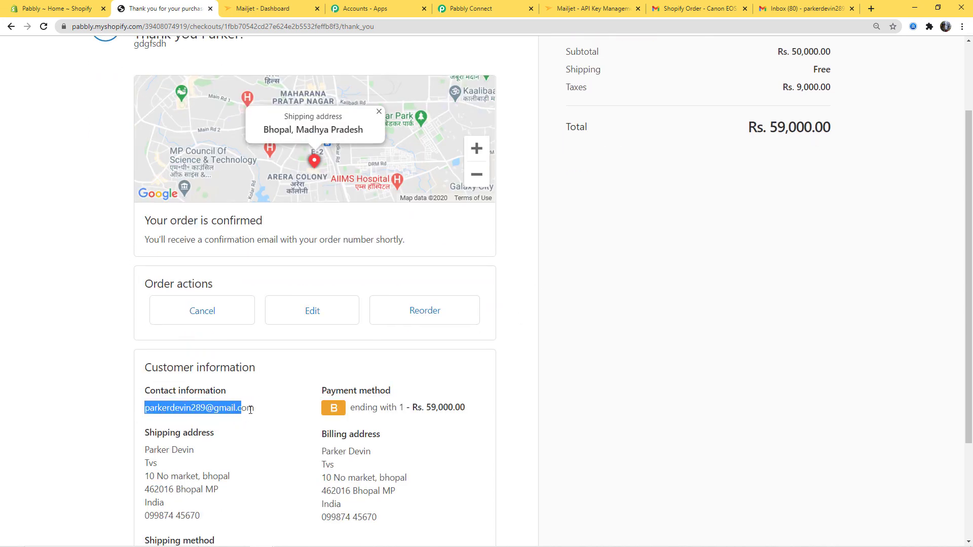
pyautogui.click(683, 292)
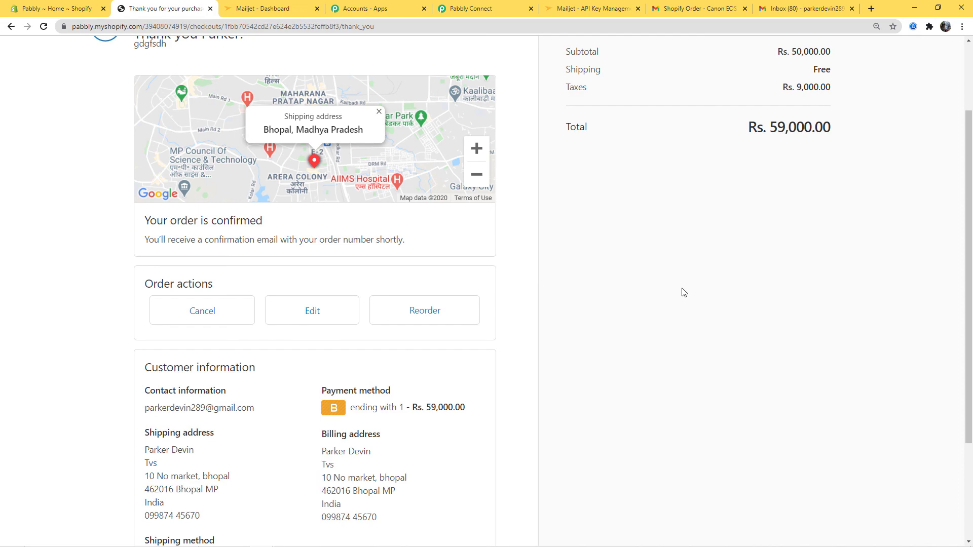
pyautogui.click(796, 9)
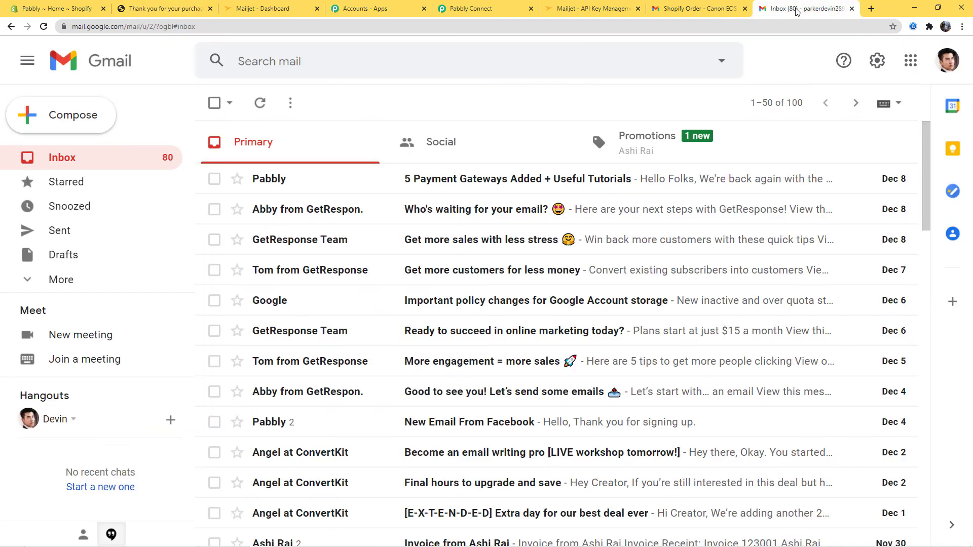
# Step: Open the 'Shopify Order - HP Laptop' email in Gmail Promotions, then collapse the Pabbly Shopify trigger
pyautogui.click(647, 151)
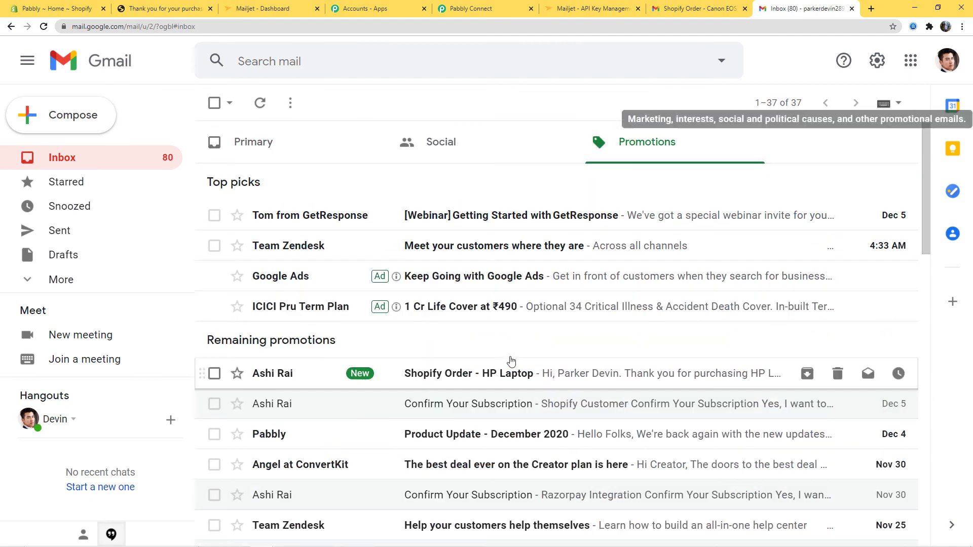
pyautogui.click(556, 374)
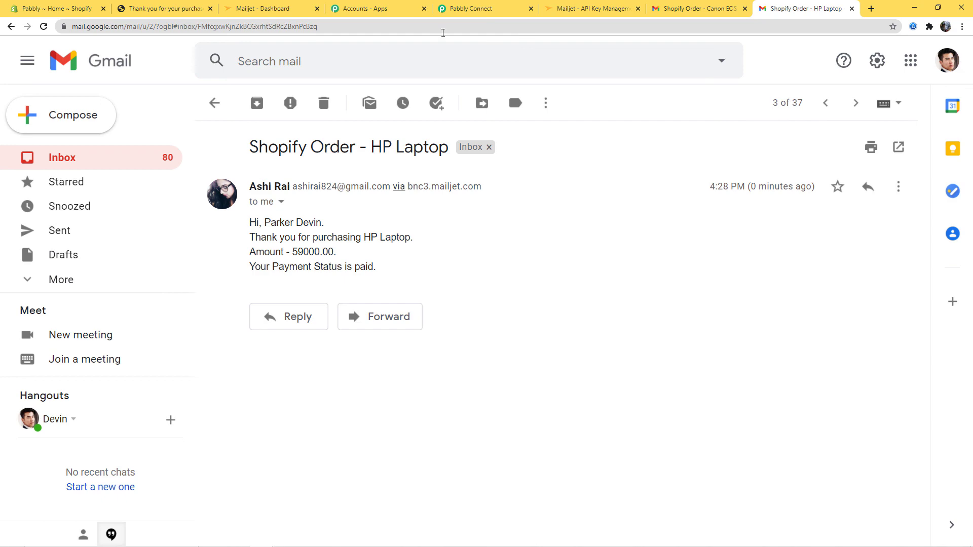
pyautogui.click(479, 9)
pyautogui.scroll(7, 895, 368)
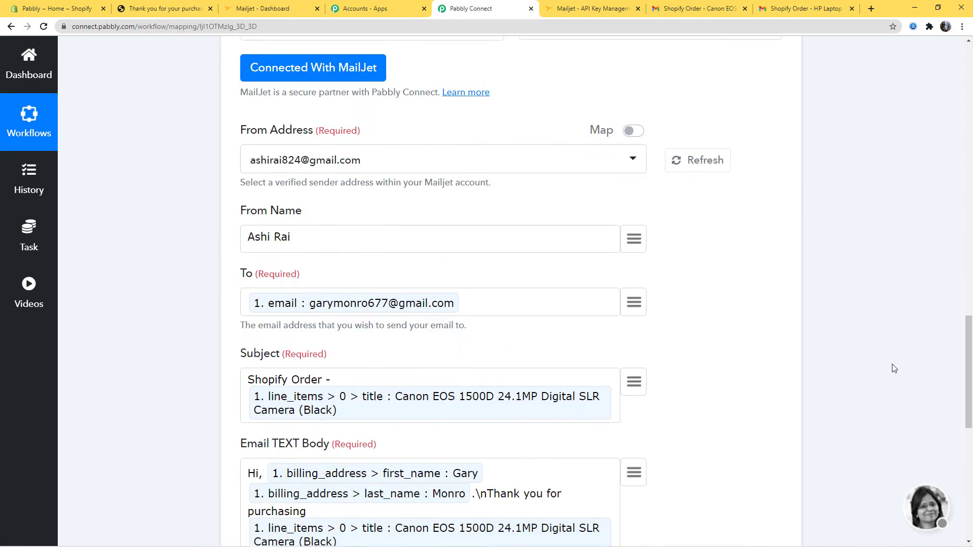
pyautogui.scroll(15, 895, 368)
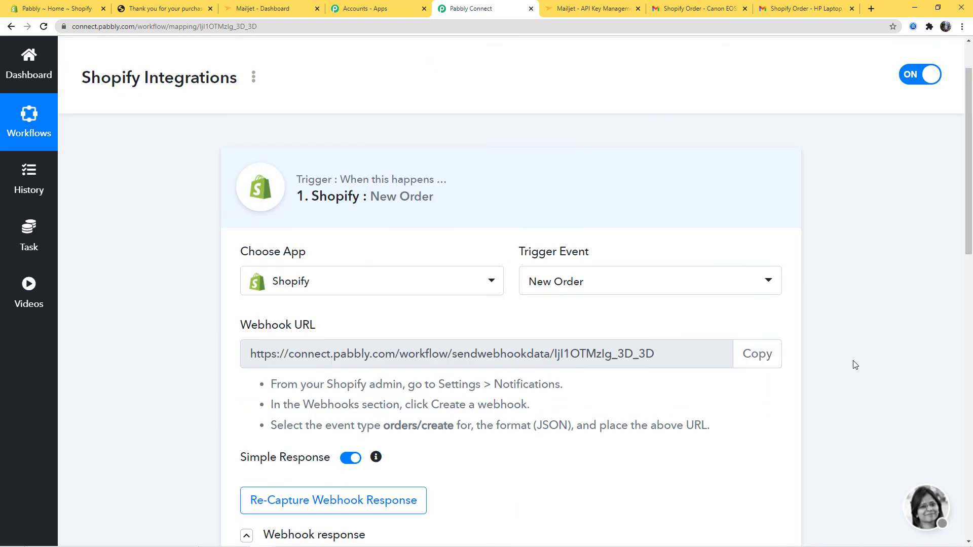
pyautogui.scroll(2, 856, 365)
pyautogui.click(728, 277)
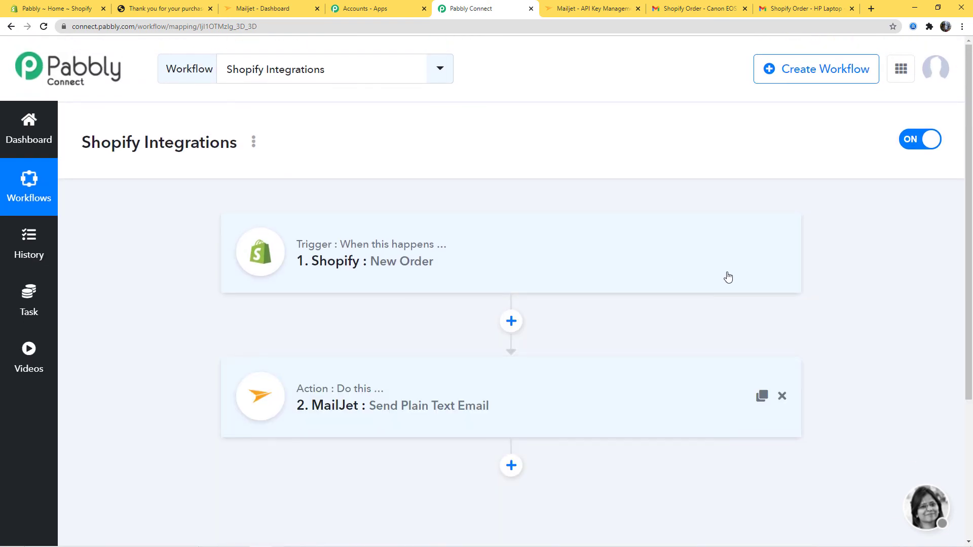